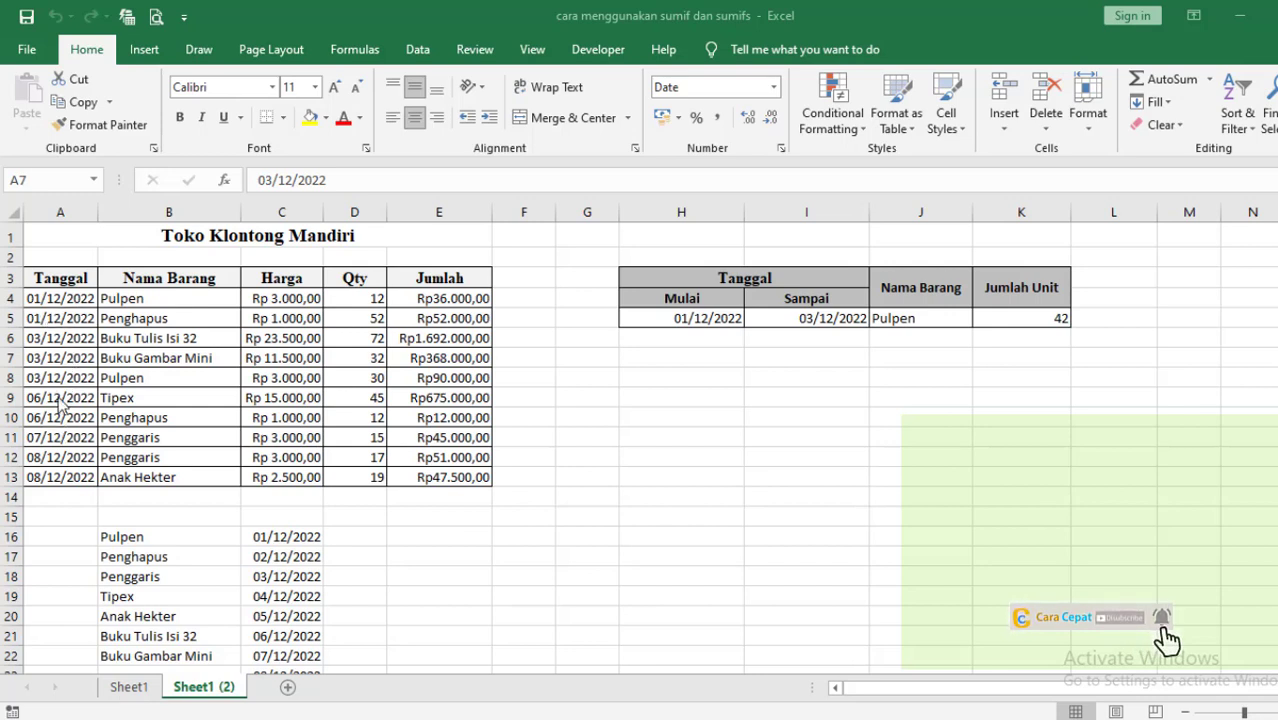
Step: Give the 03/12/2022 date in cell A6 green text on a black fill
drag(75, 358, 77, 343)
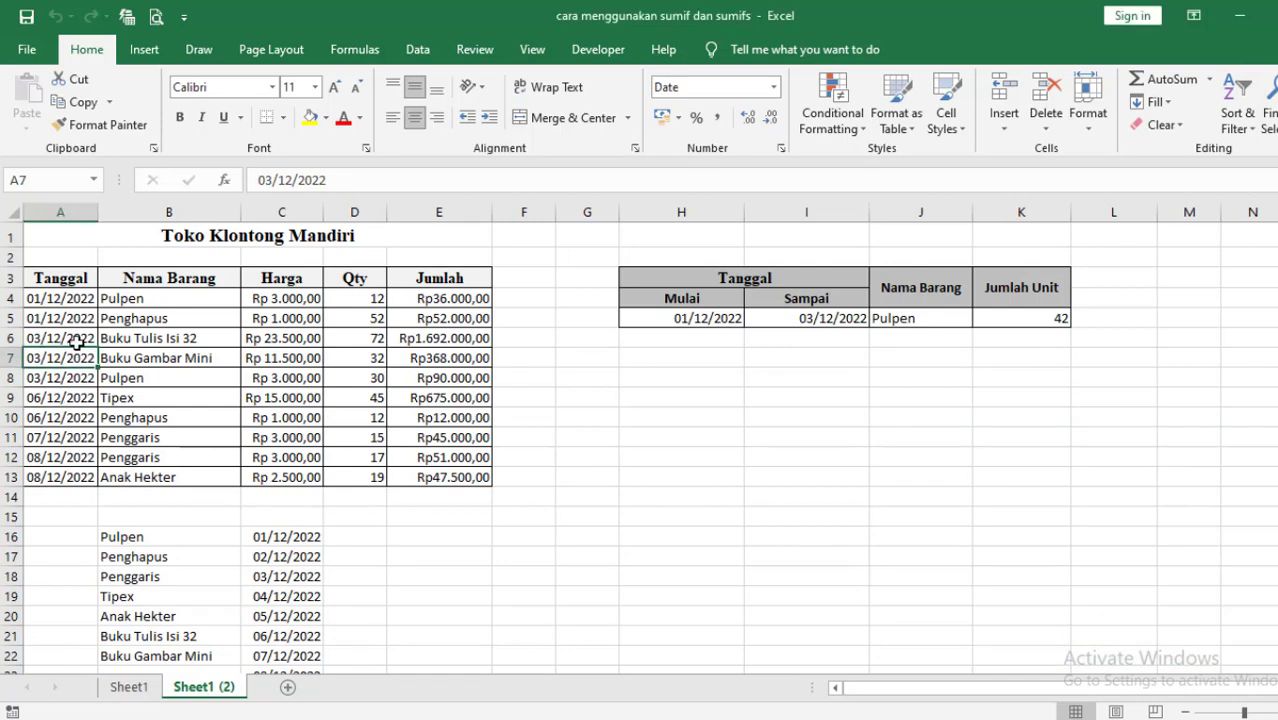
click(77, 343)
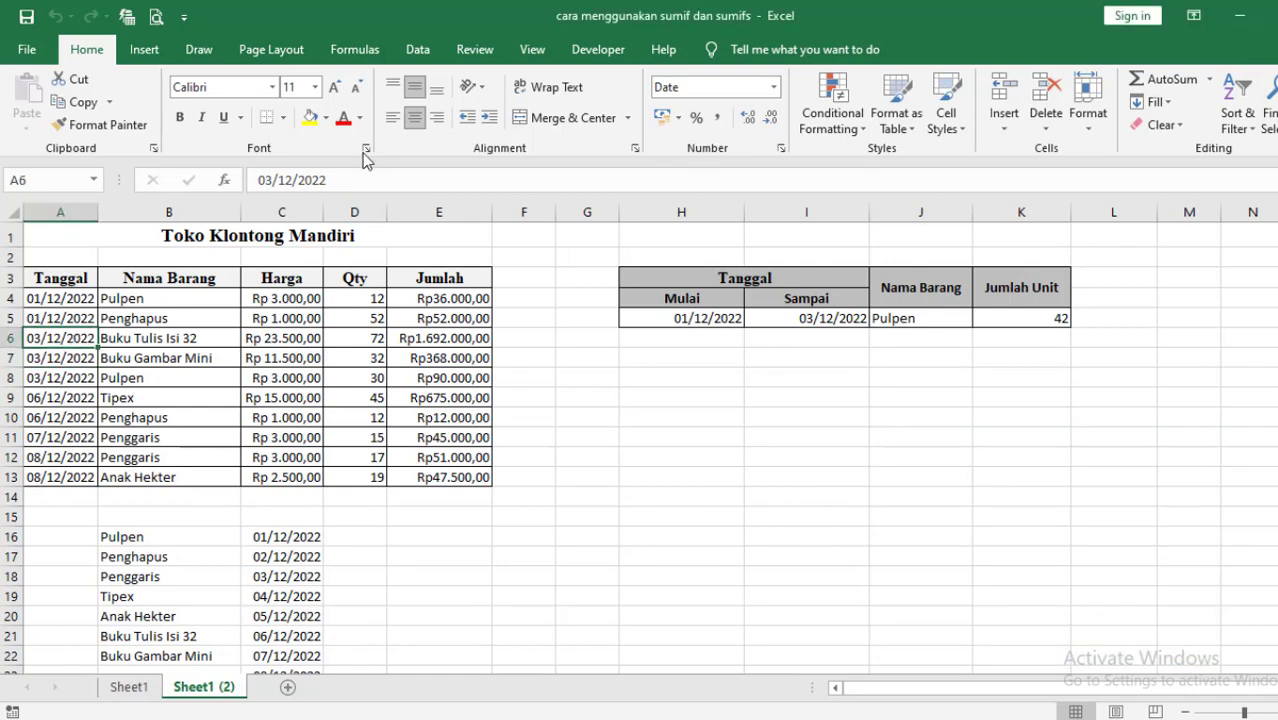
click(362, 119)
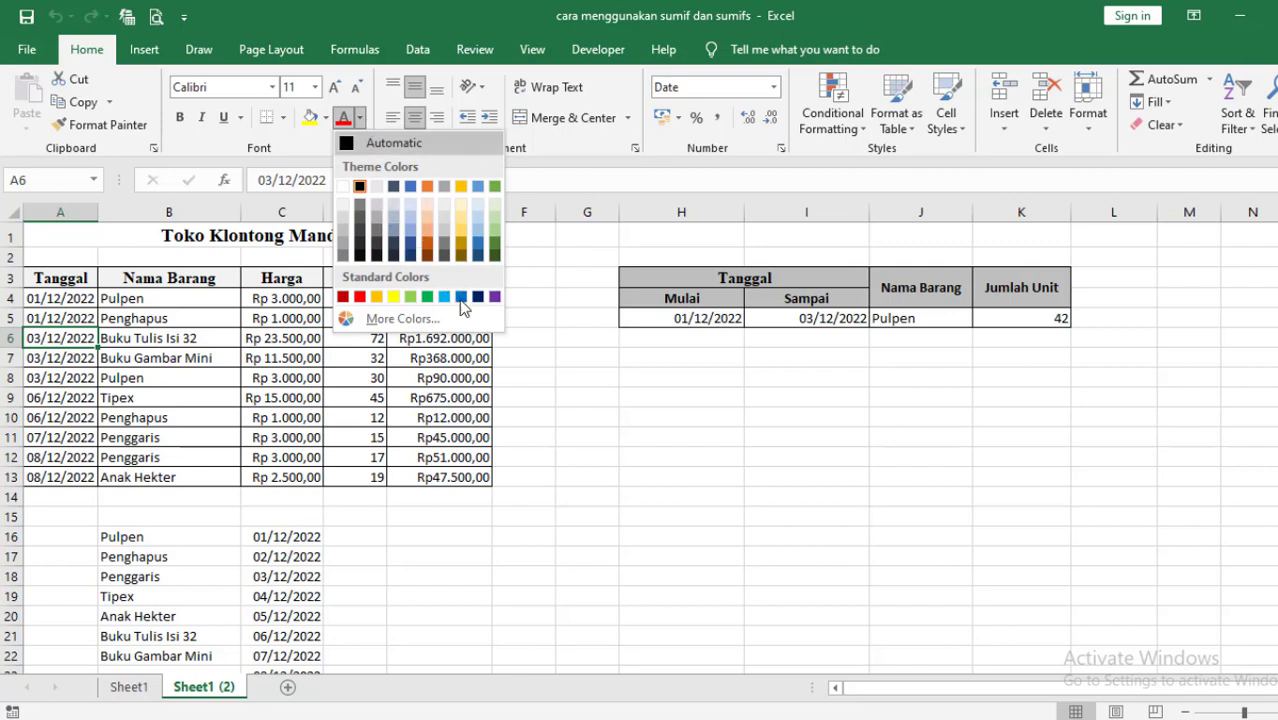
click(493, 243)
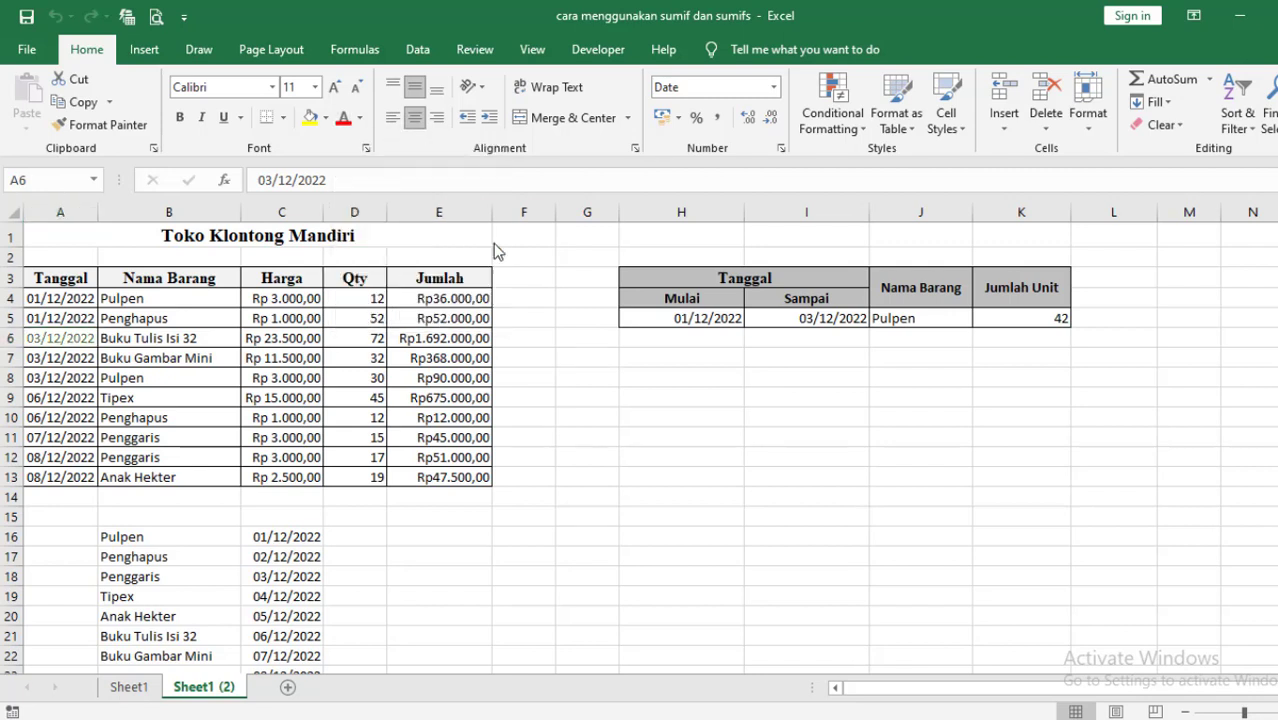
click(326, 117)
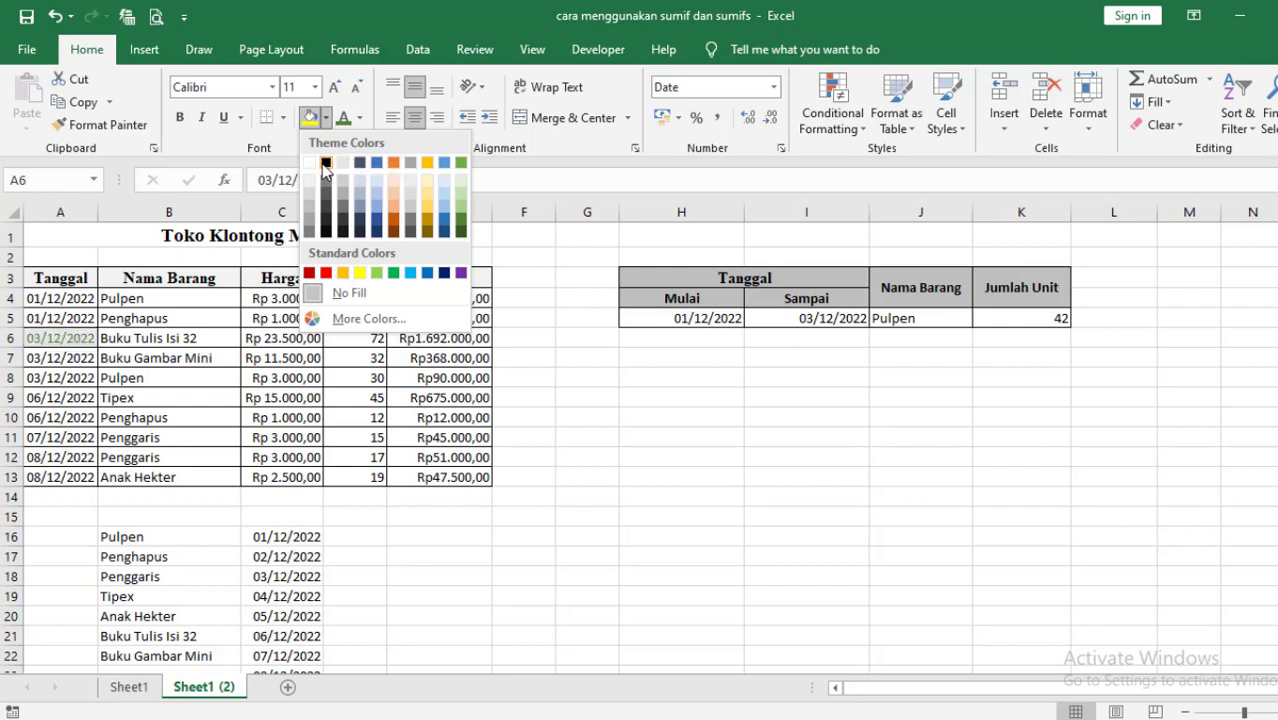
key(Escape)
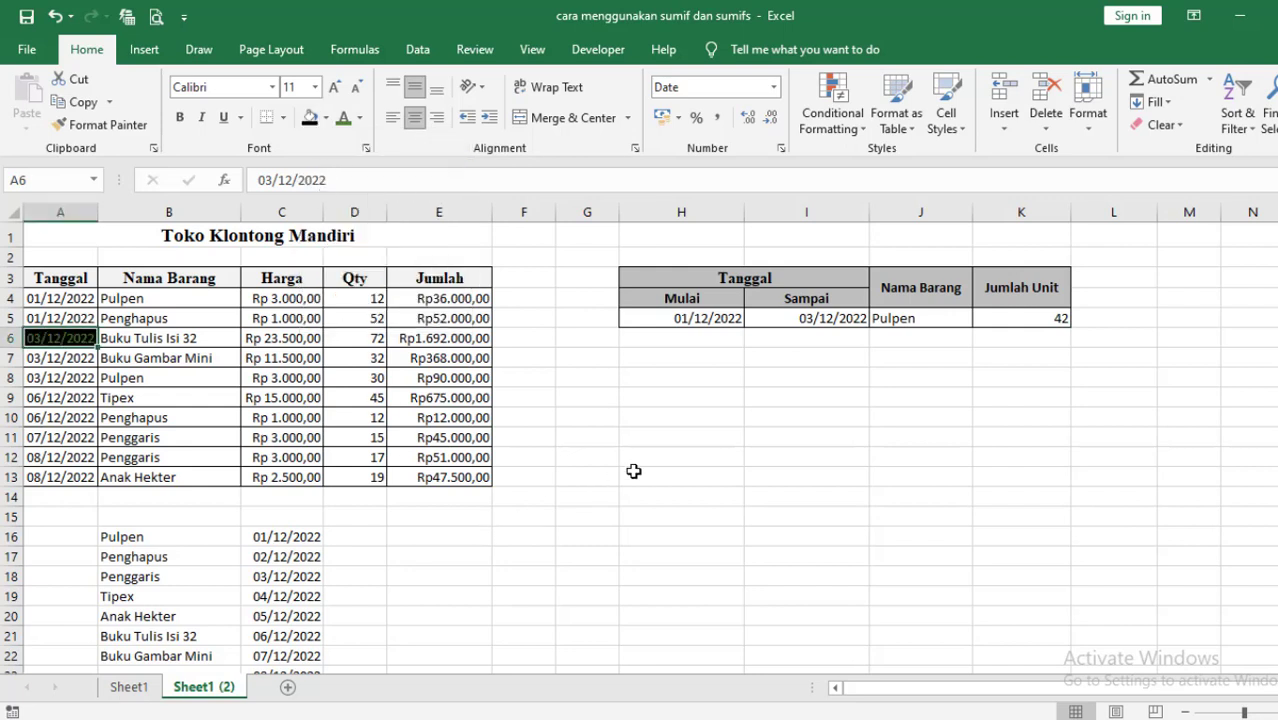
click(633, 472)
click(56, 342)
Step: Select the 06/12/2022 date in A9, check the font colours, then return to A6 unchanged
click(62, 398)
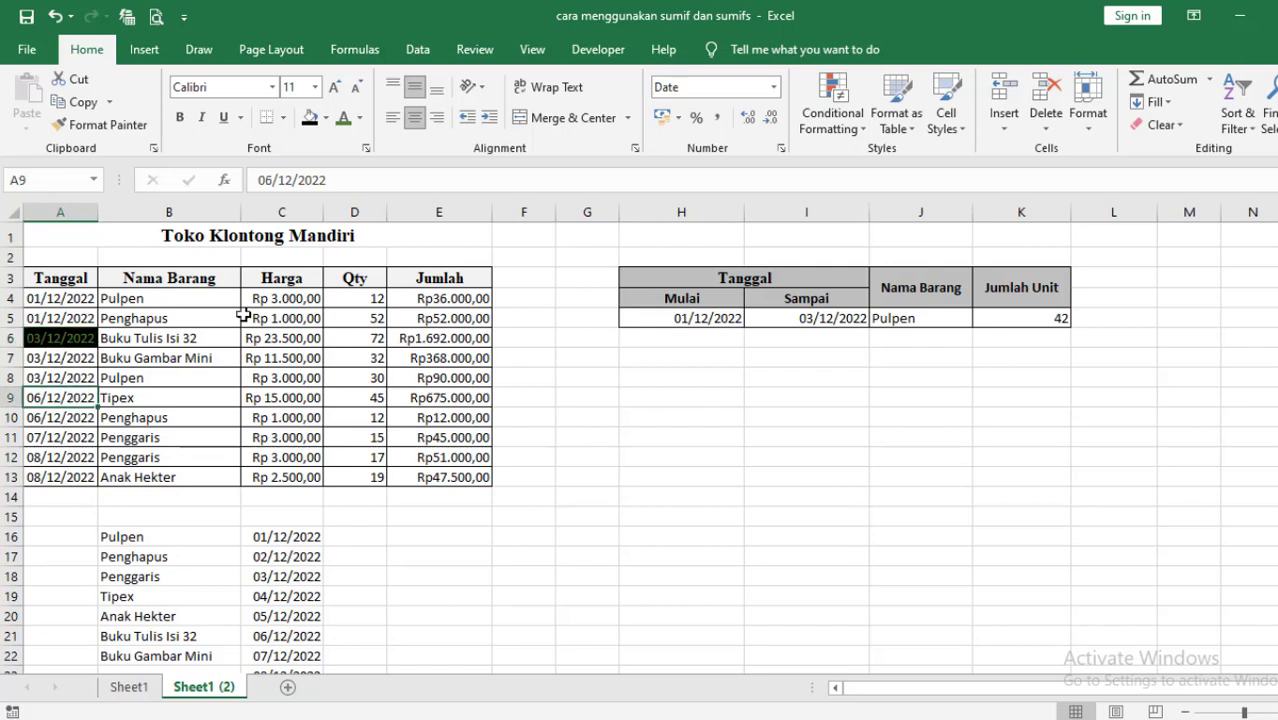
click(360, 119)
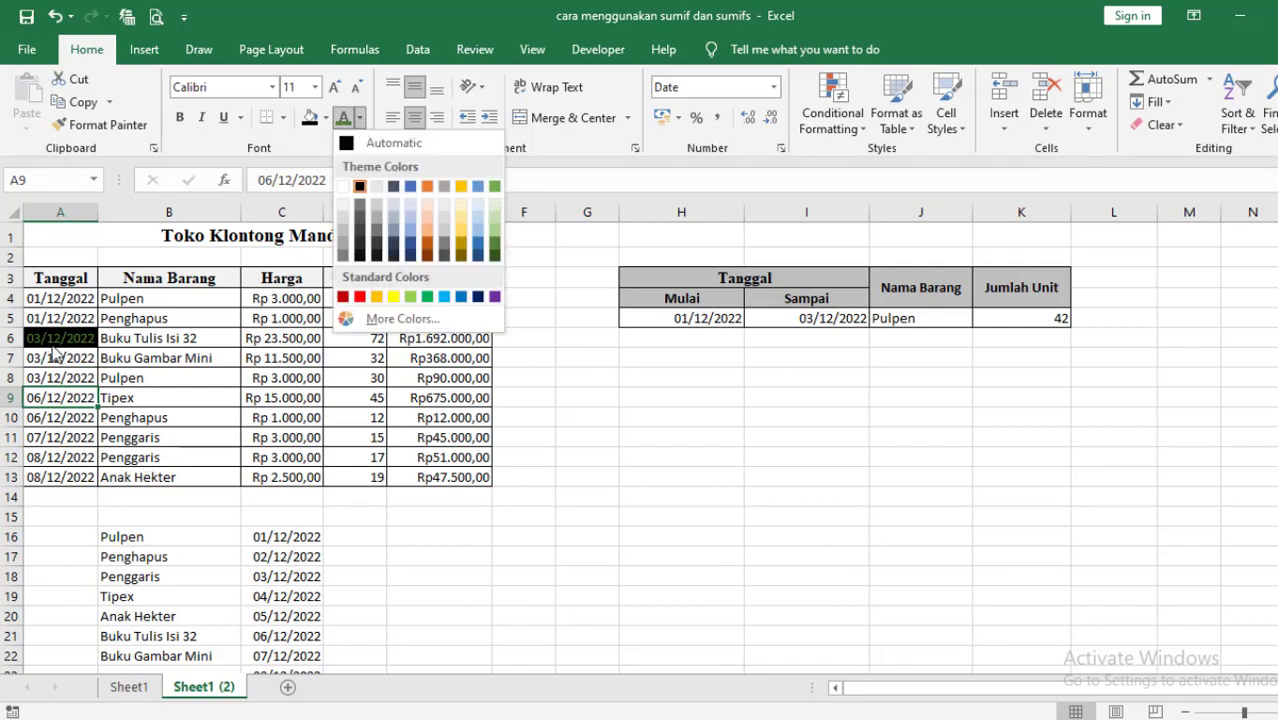
click(62, 340)
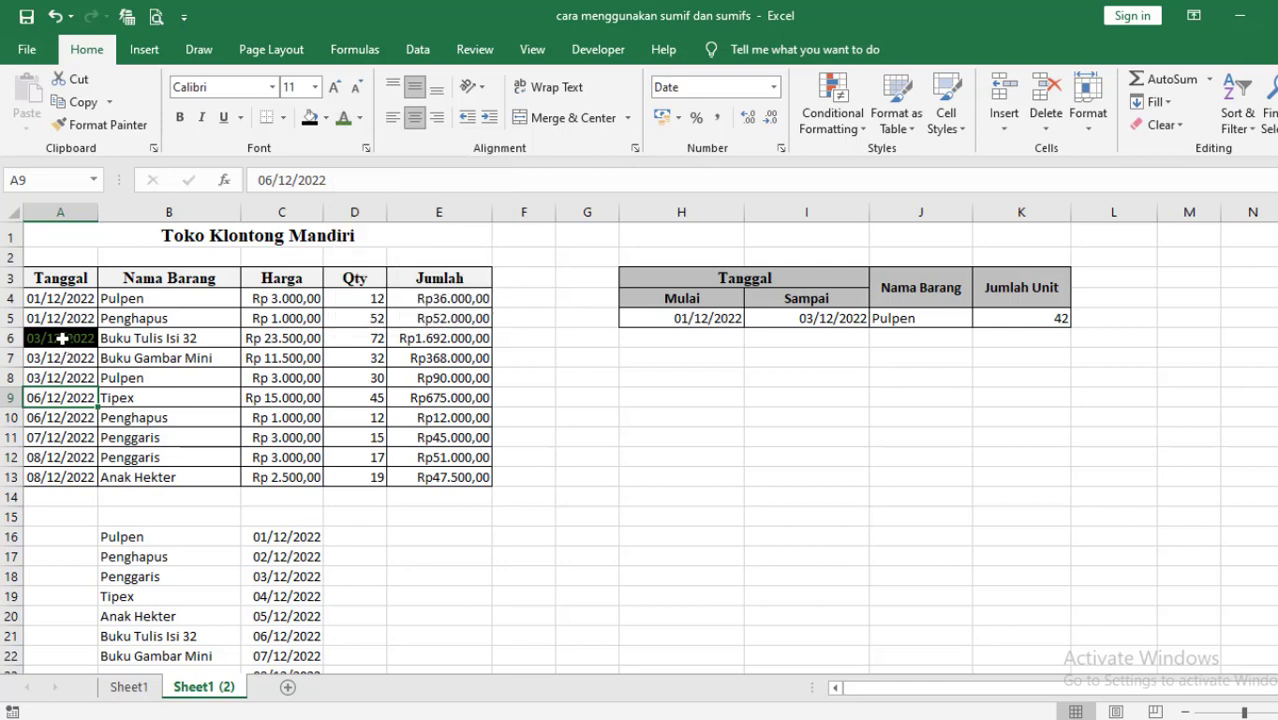
click(62, 339)
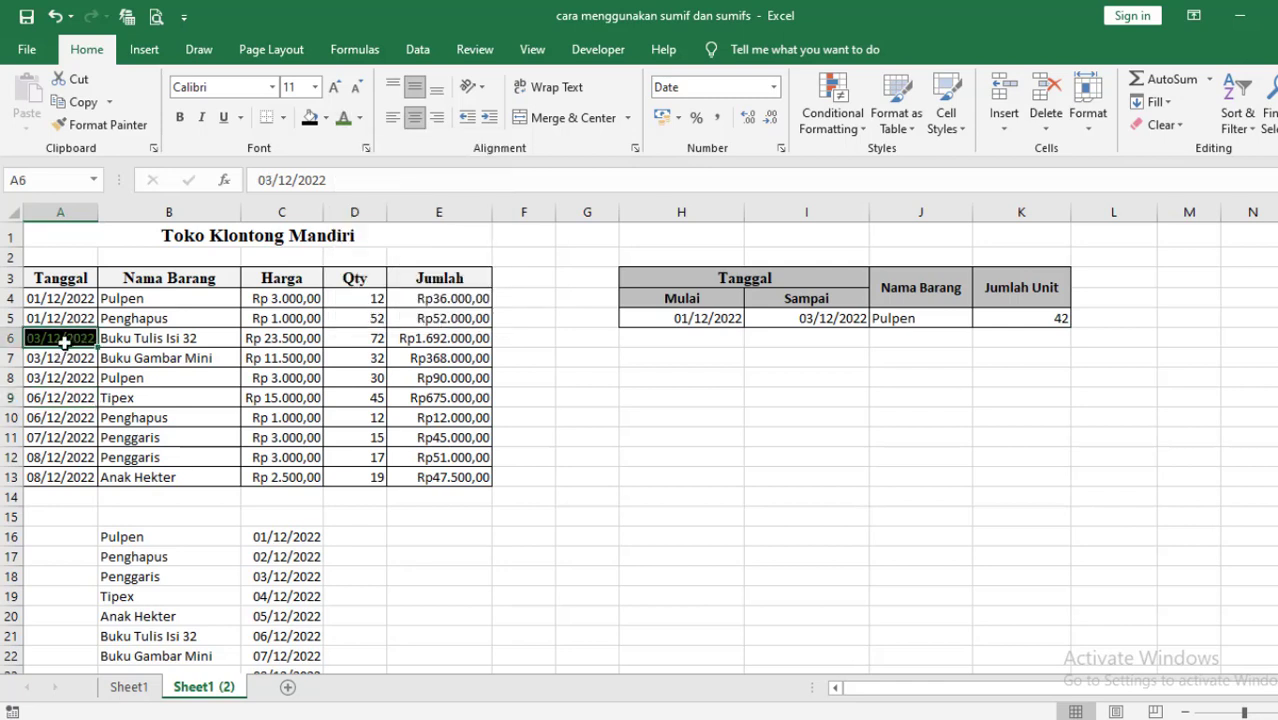
Step: Copy A6's green-on-black style onto the A9 and A11 dates with Format Painter
click(130, 135)
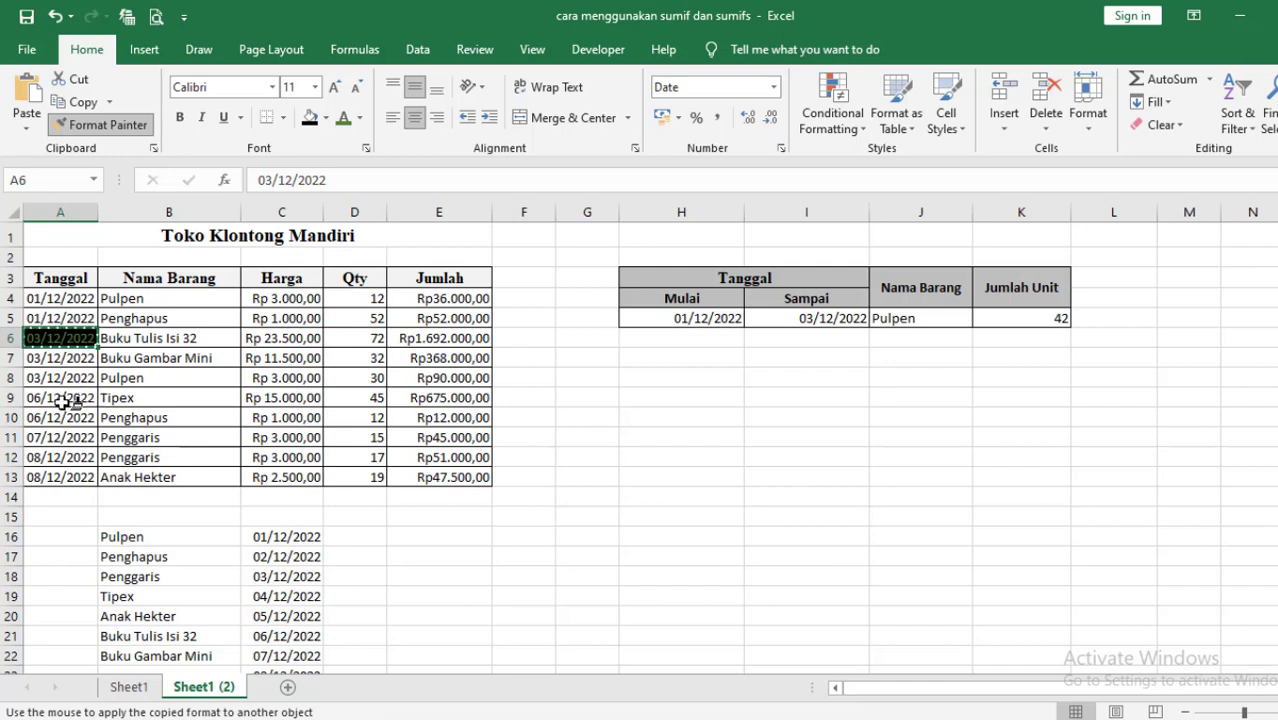
click(62, 400)
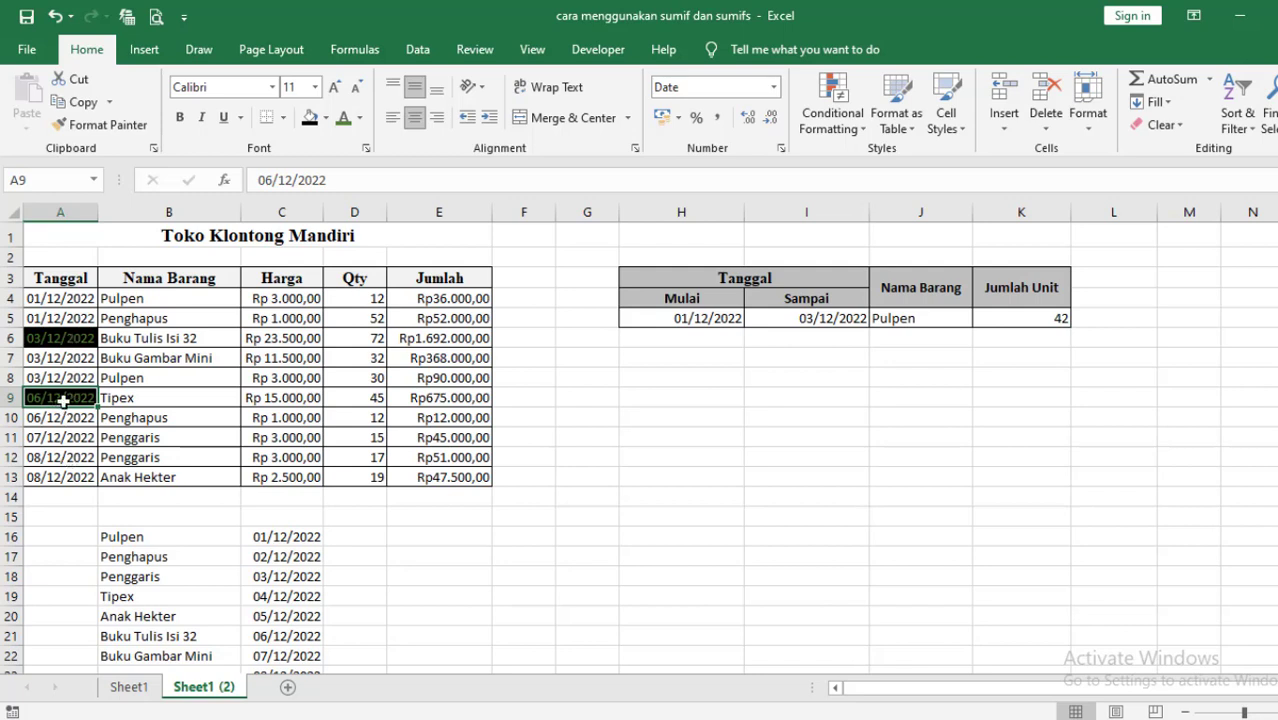
click(68, 339)
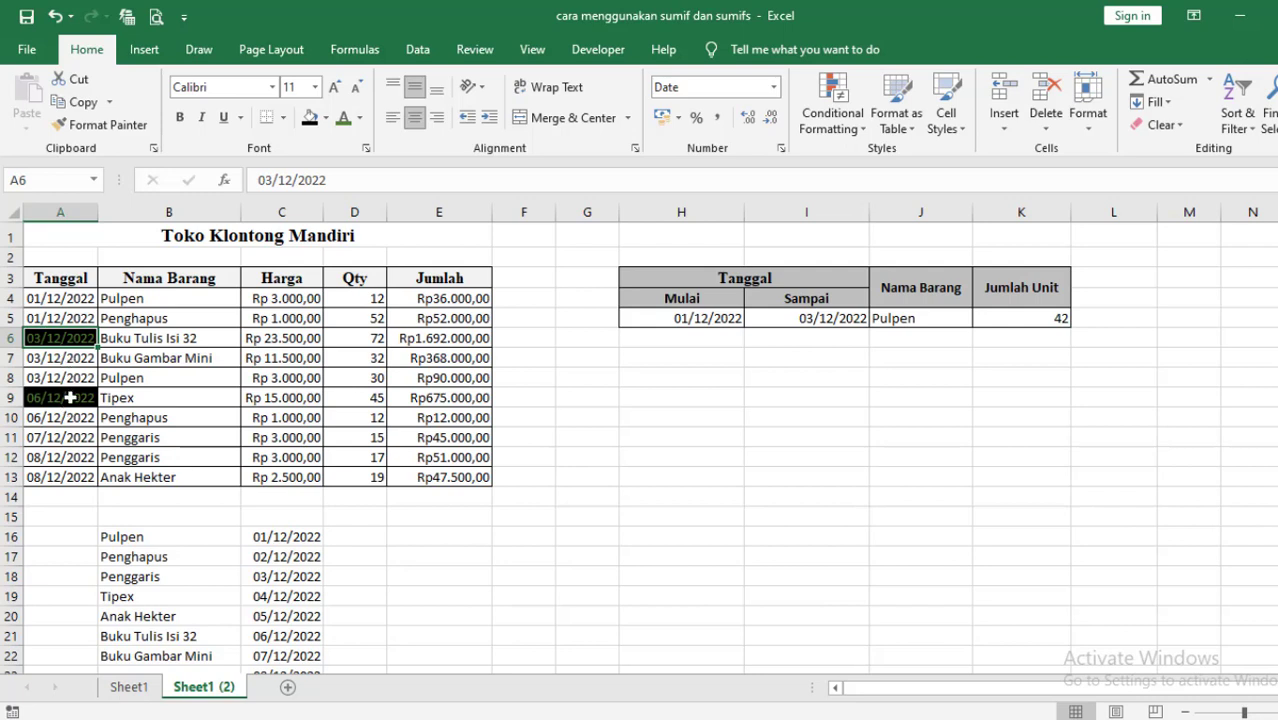
click(69, 397)
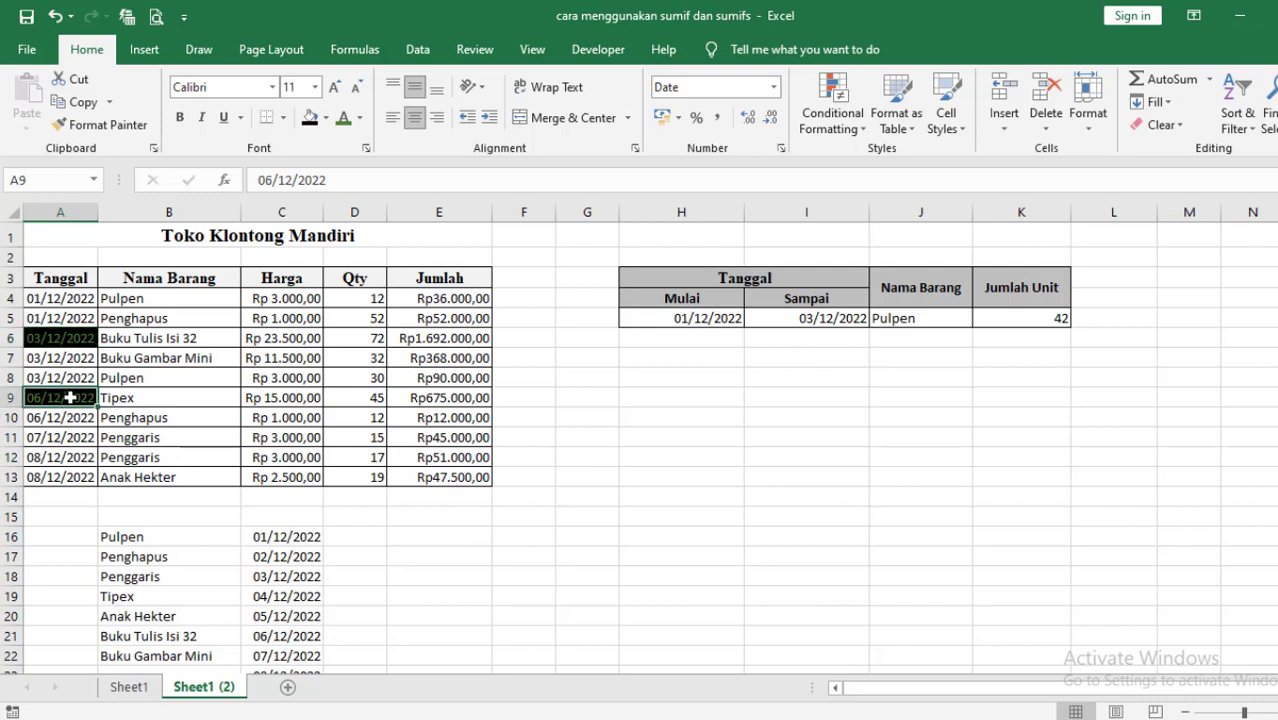
click(100, 124)
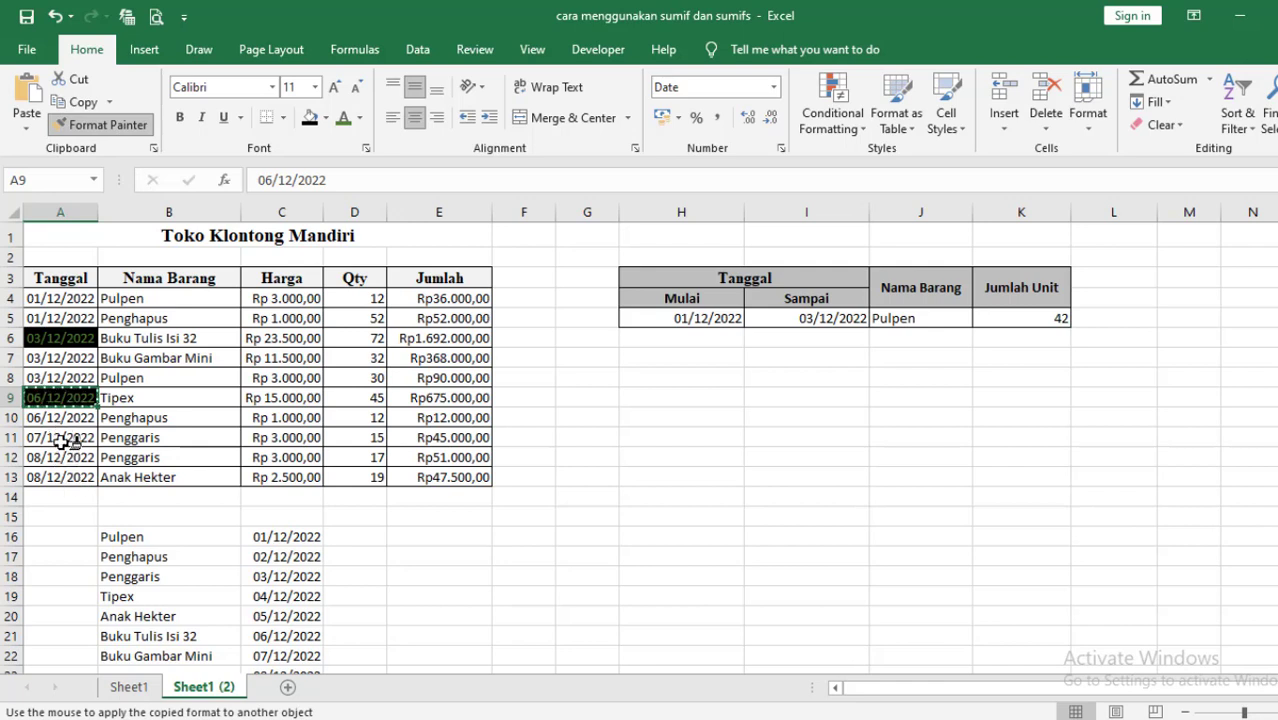
click(60, 437)
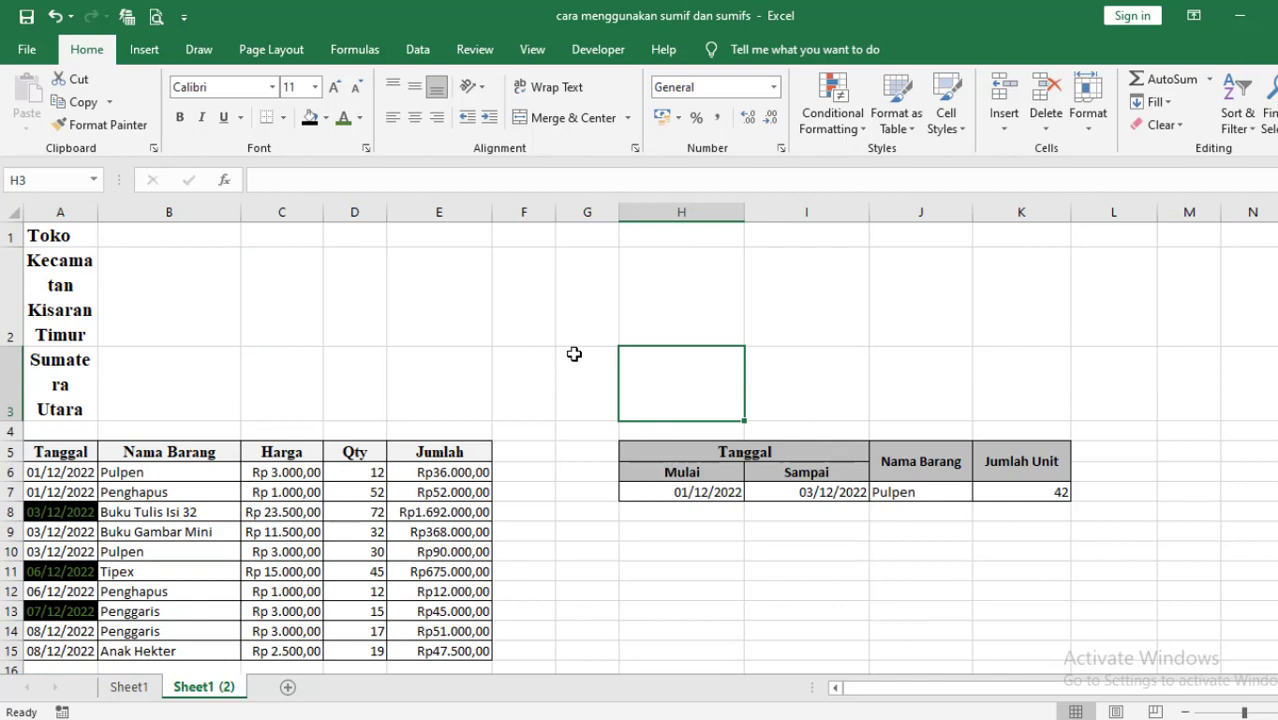
mouse_move(52, 232)
mouse_down()
mouse_move(468, 251)
mouse_move(466, 236)
mouse_up()
click(64, 236)
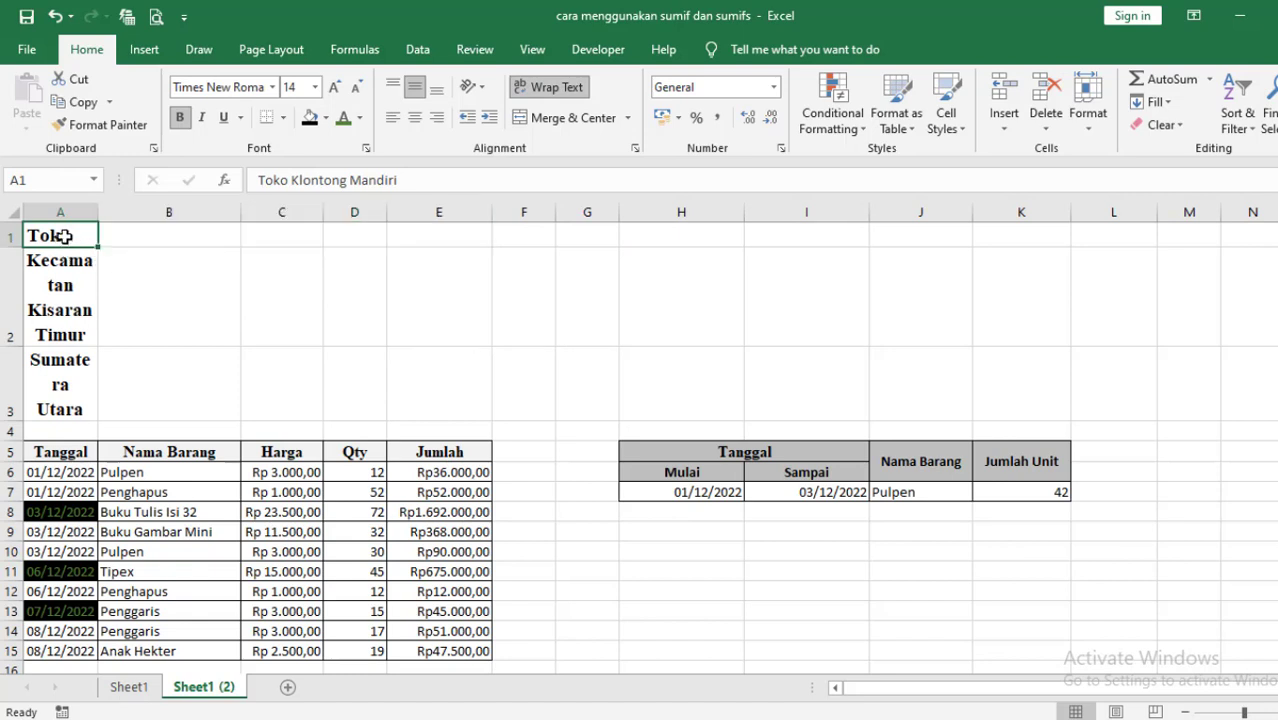
drag(58, 234, 472, 233)
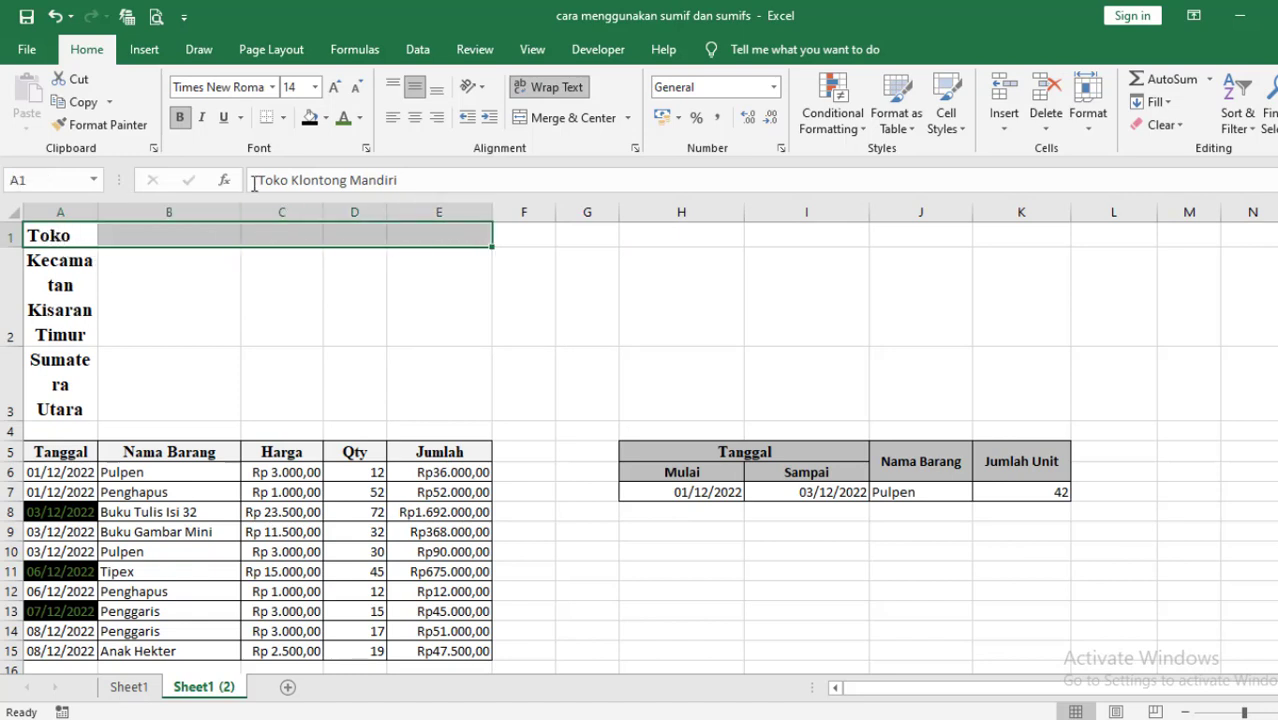
click(62, 236)
click(60, 266)
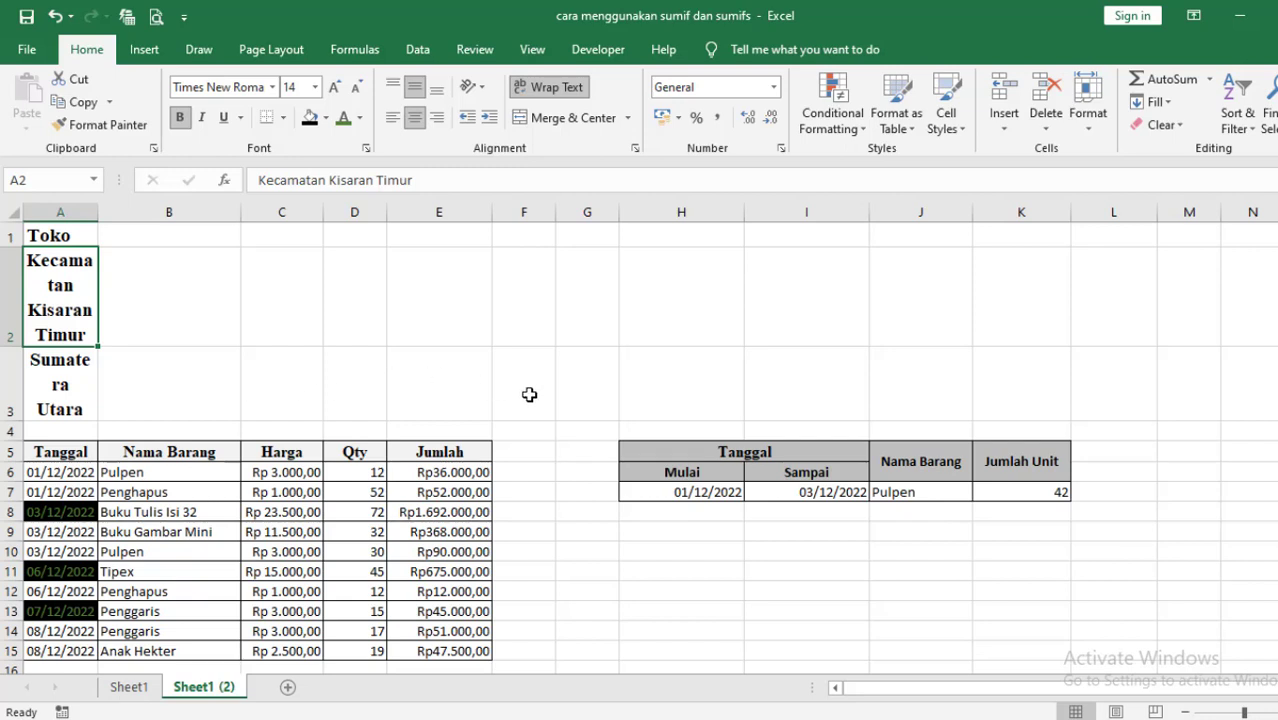
click(61, 234)
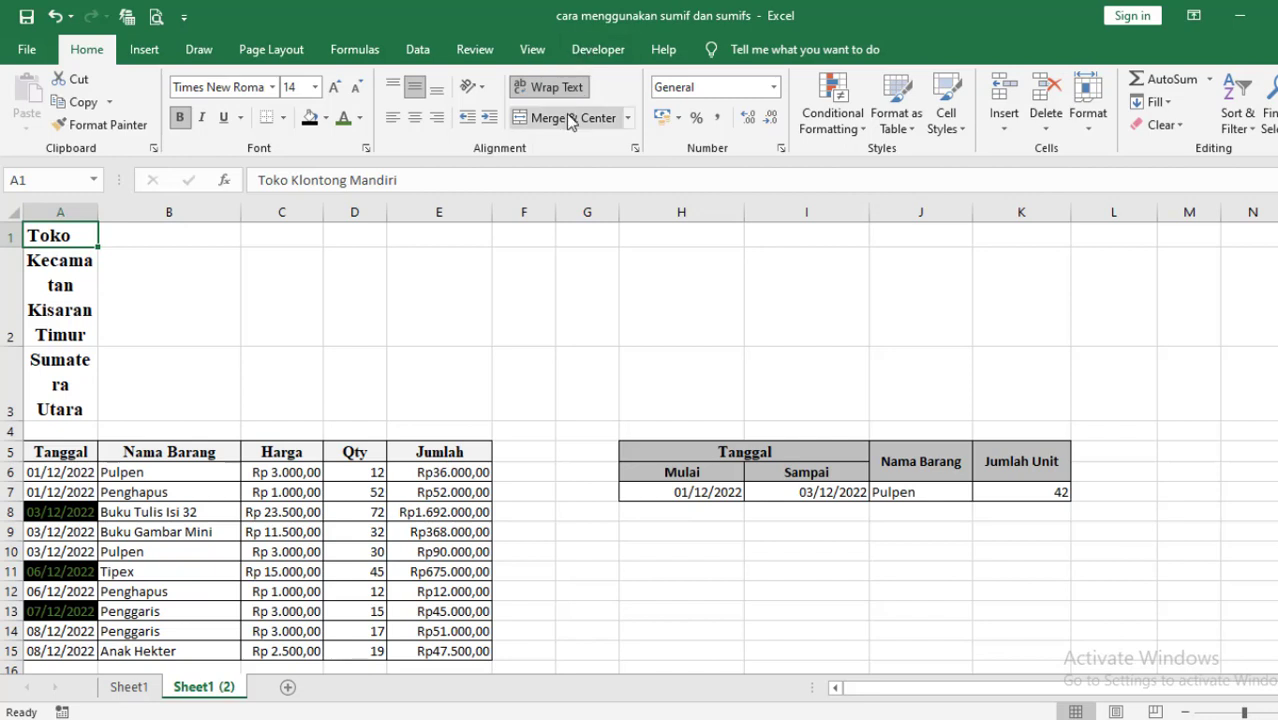
click(160, 277)
mouse_move(63, 237)
mouse_down()
mouse_move(455, 249)
mouse_move(470, 237)
mouse_up()
click(570, 122)
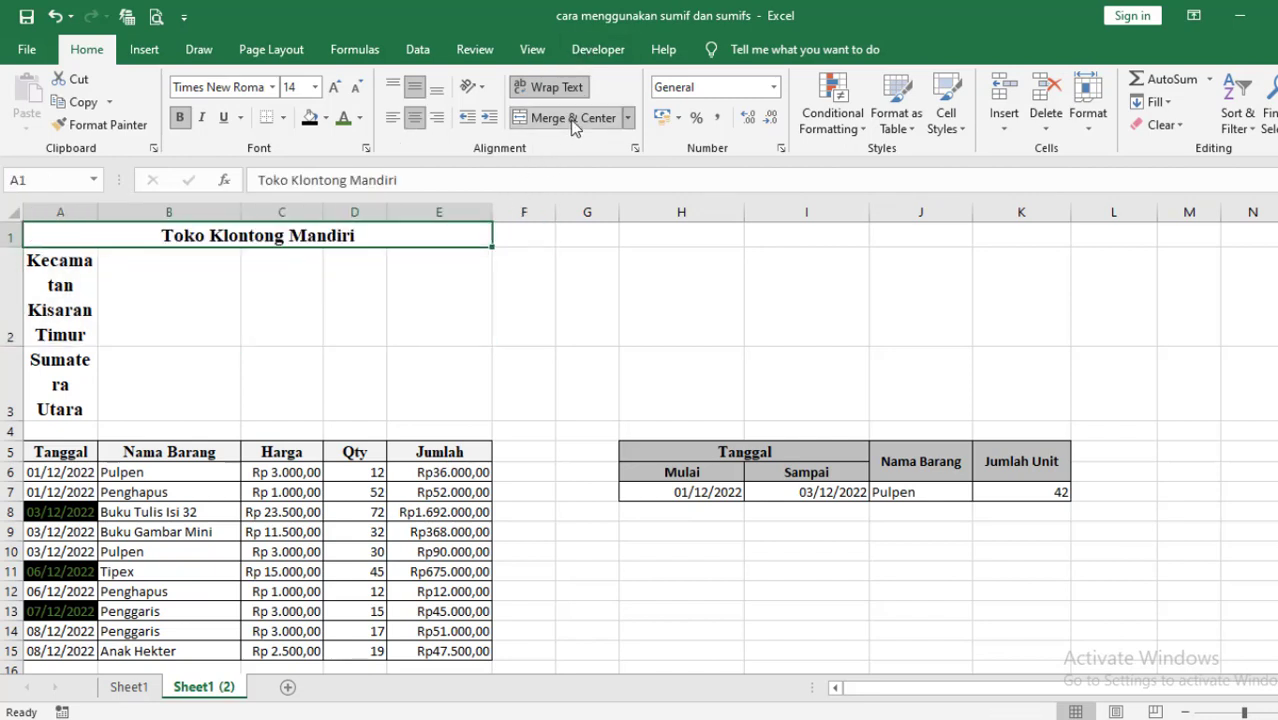
drag(45, 292, 452, 292)
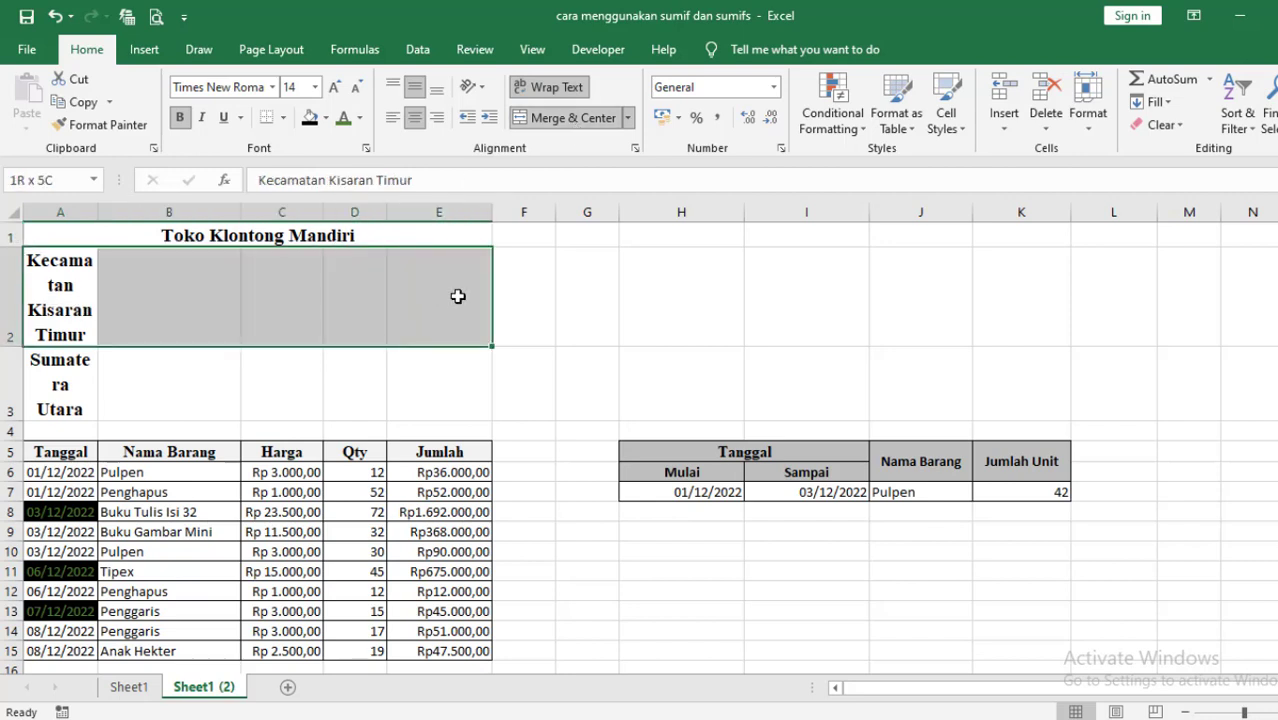
click(563, 119)
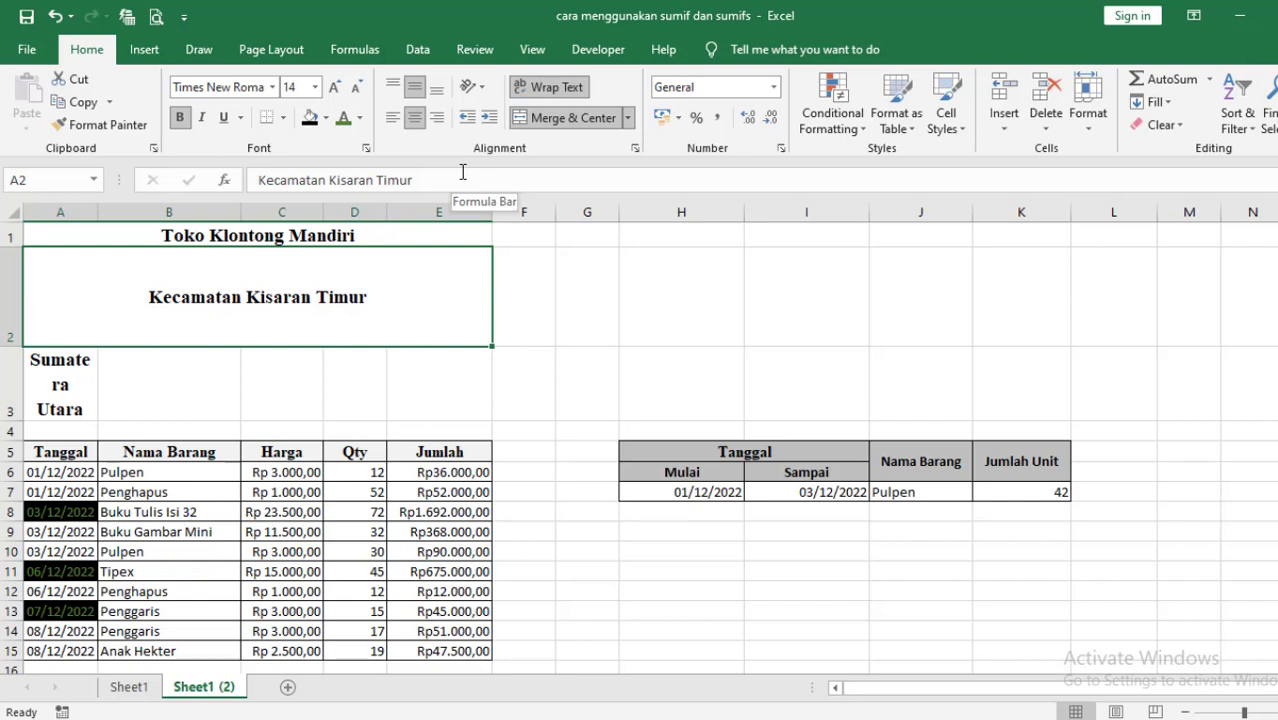
key(ctrl+z)
key(ctrl+z)
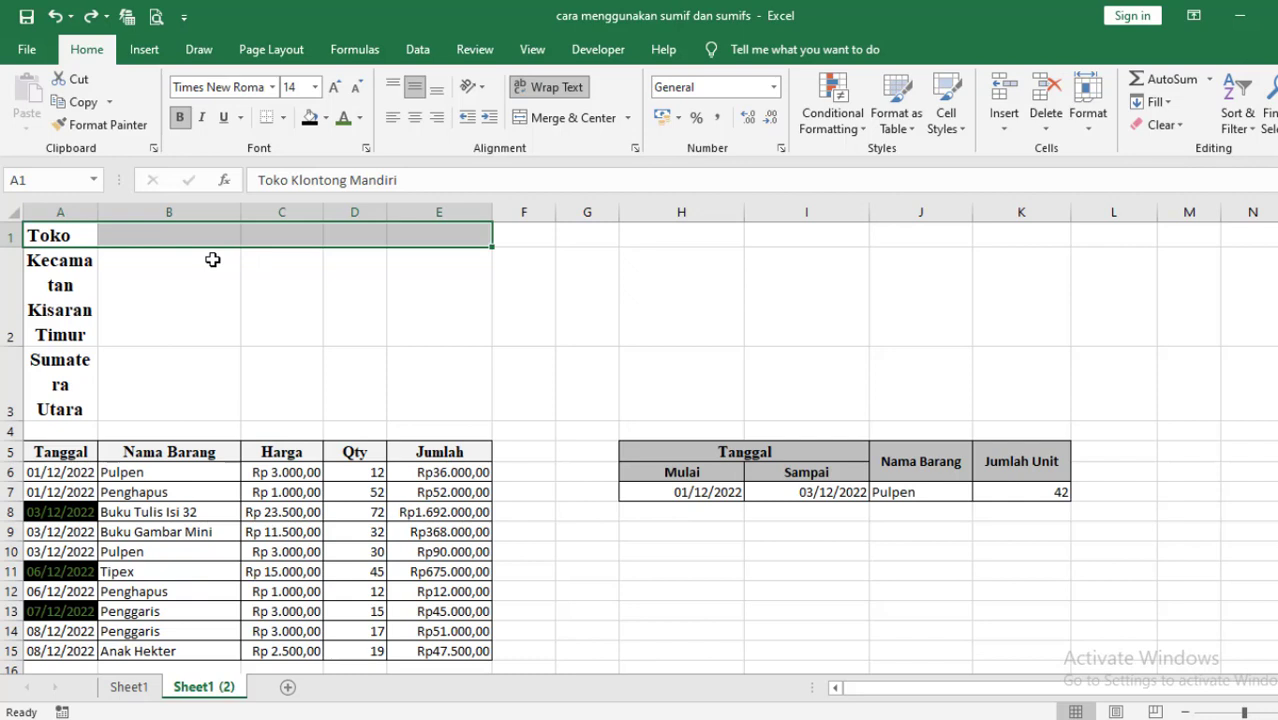
Step: Apply Merge Across to the A1:E3 heading rows and centre the Toko Klontong Mandiri titles
click(115, 263)
mouse_move(60, 238)
mouse_down()
mouse_move(127, 390)
mouse_move(475, 385)
mouse_up()
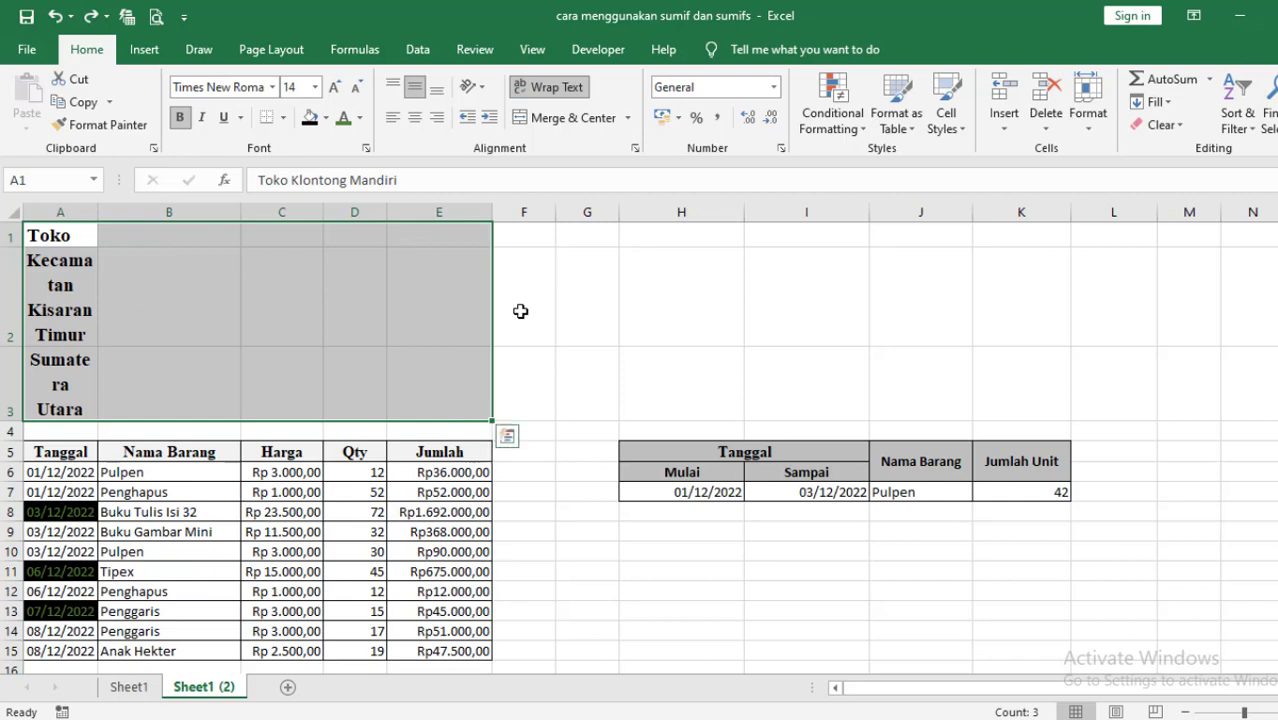
click(628, 119)
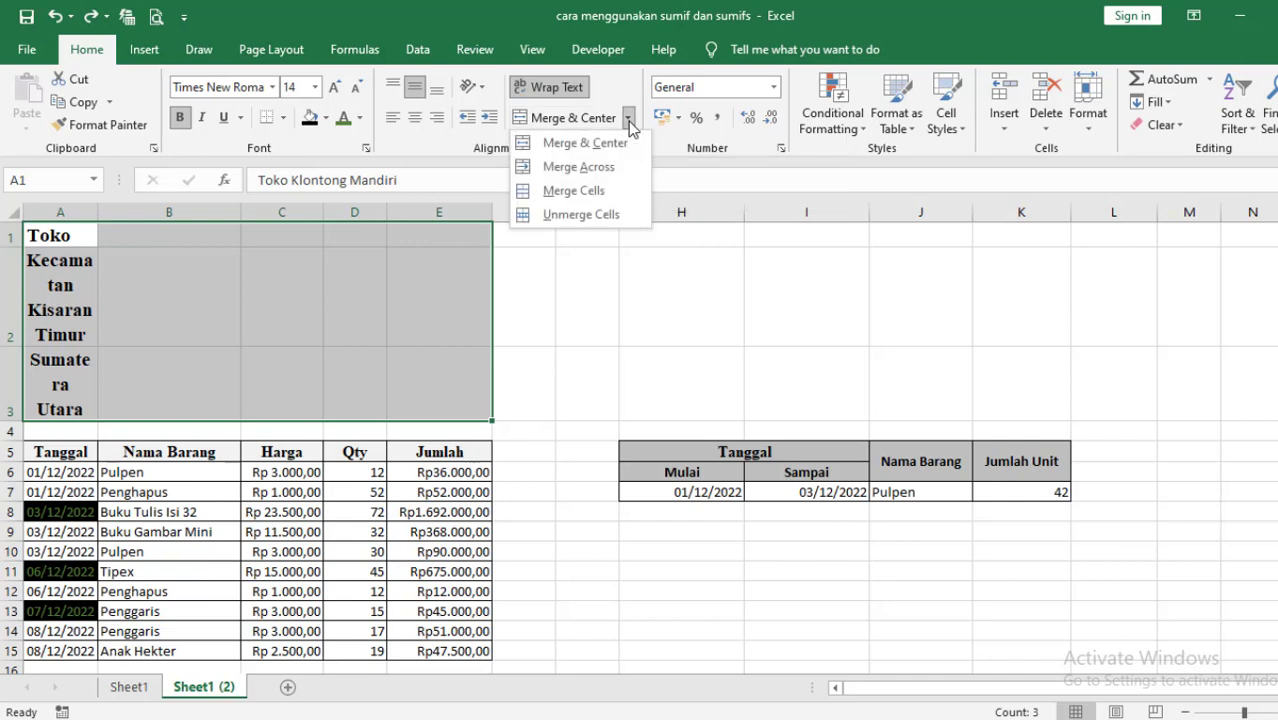
click(603, 174)
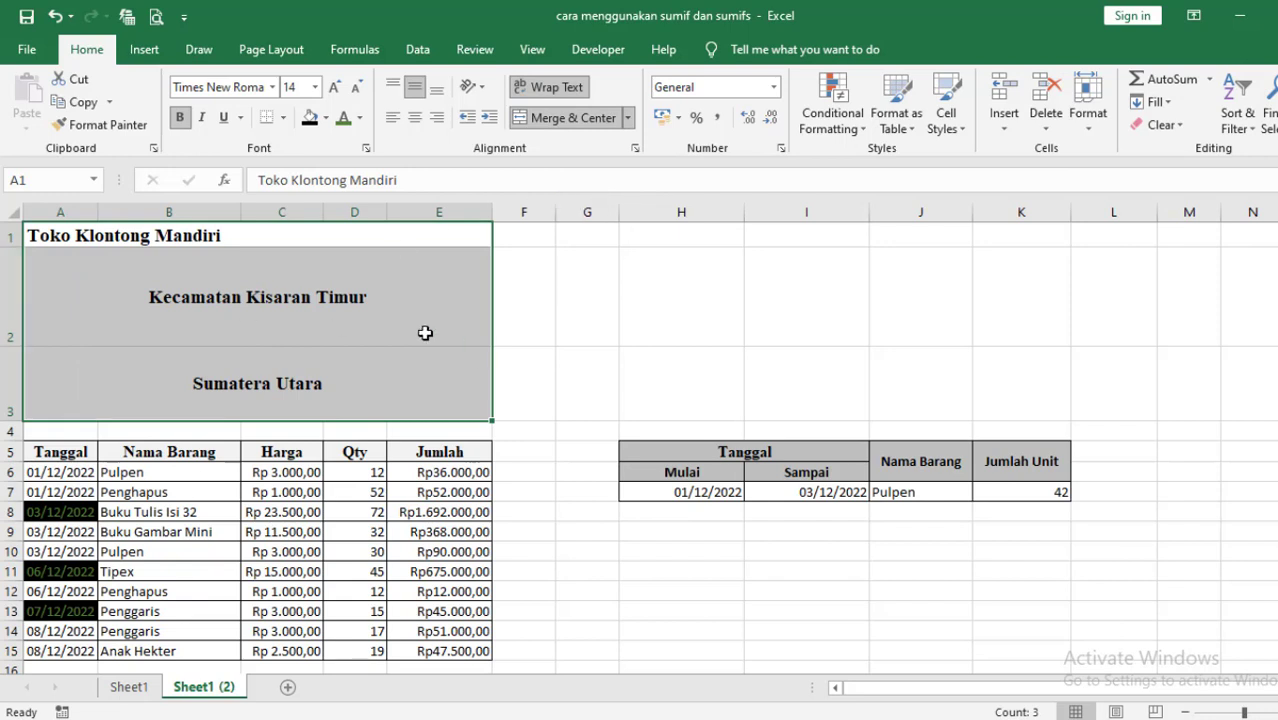
click(415, 127)
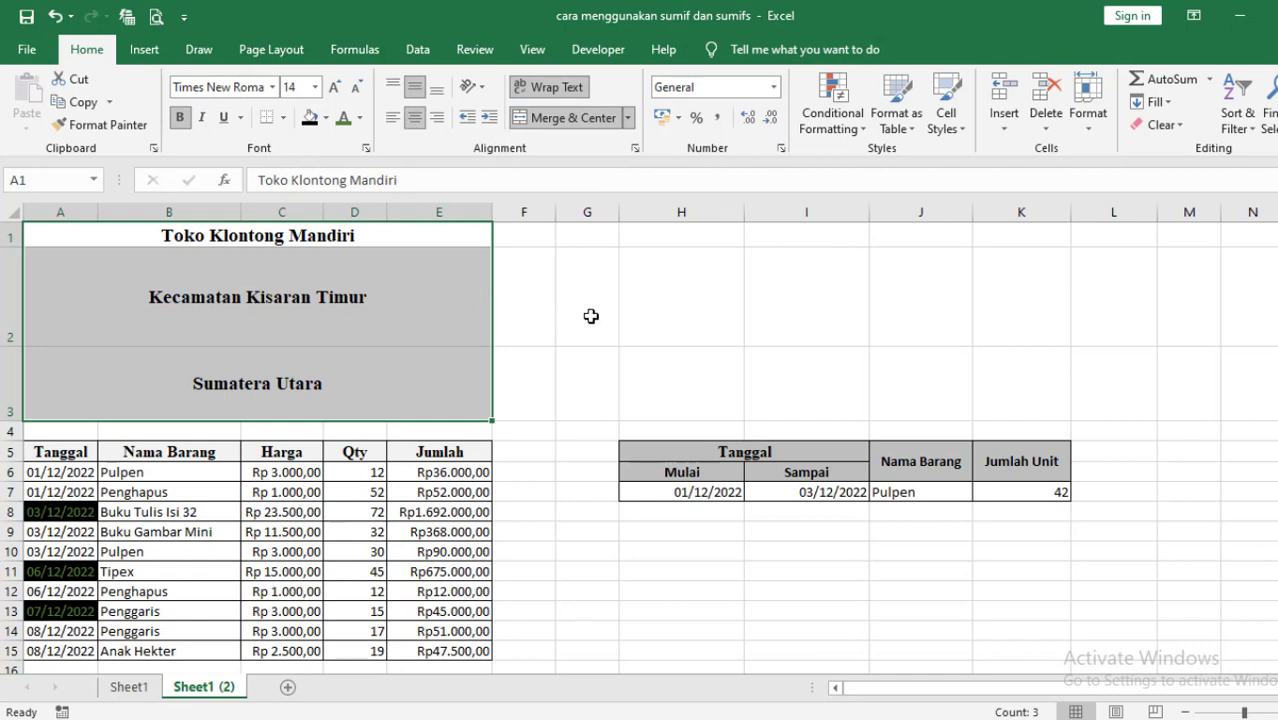
click(590, 316)
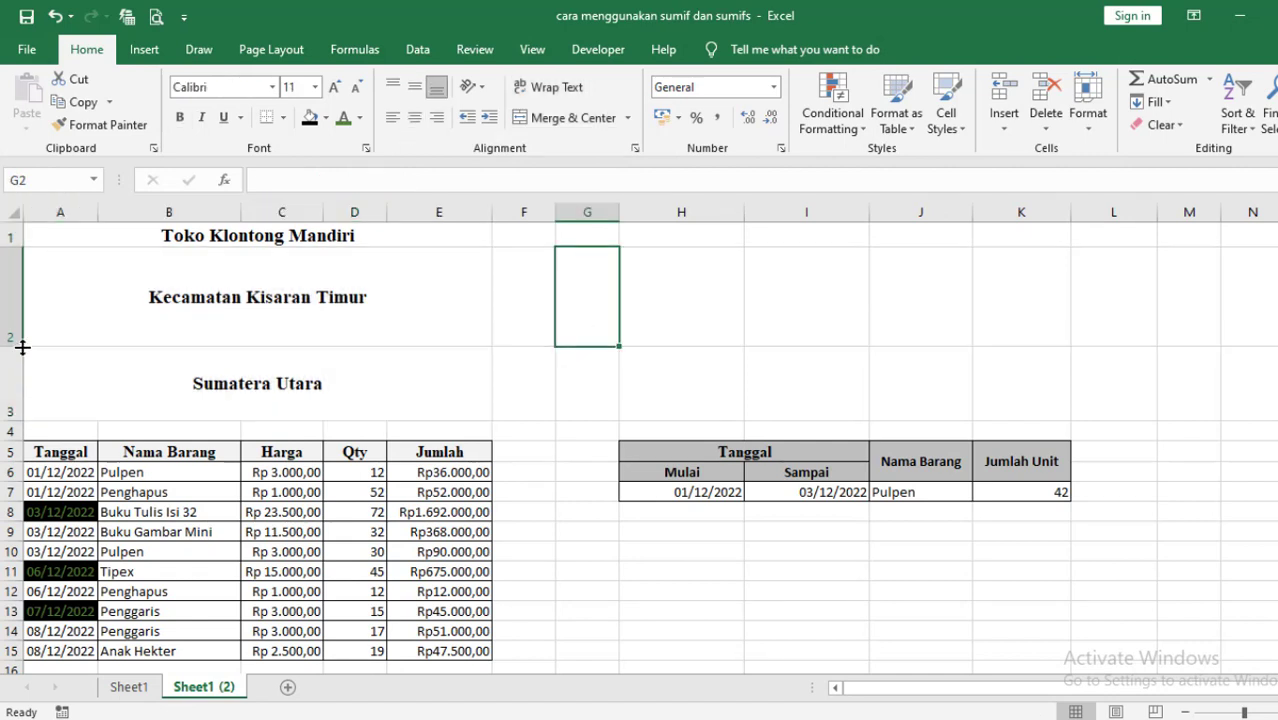
Step: Shrink rows 2 and 3 back to the normal 15.00 height under the title
drag(21, 346, 28, 276)
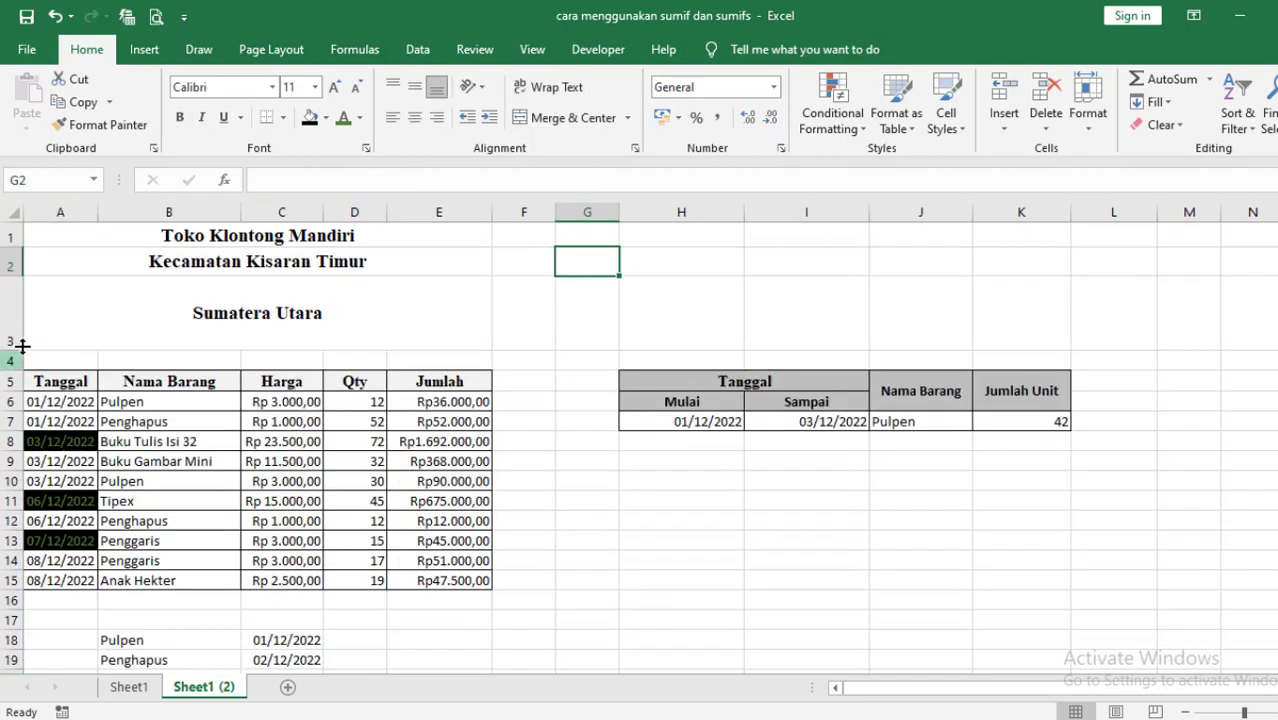
drag(21, 351, 21, 300)
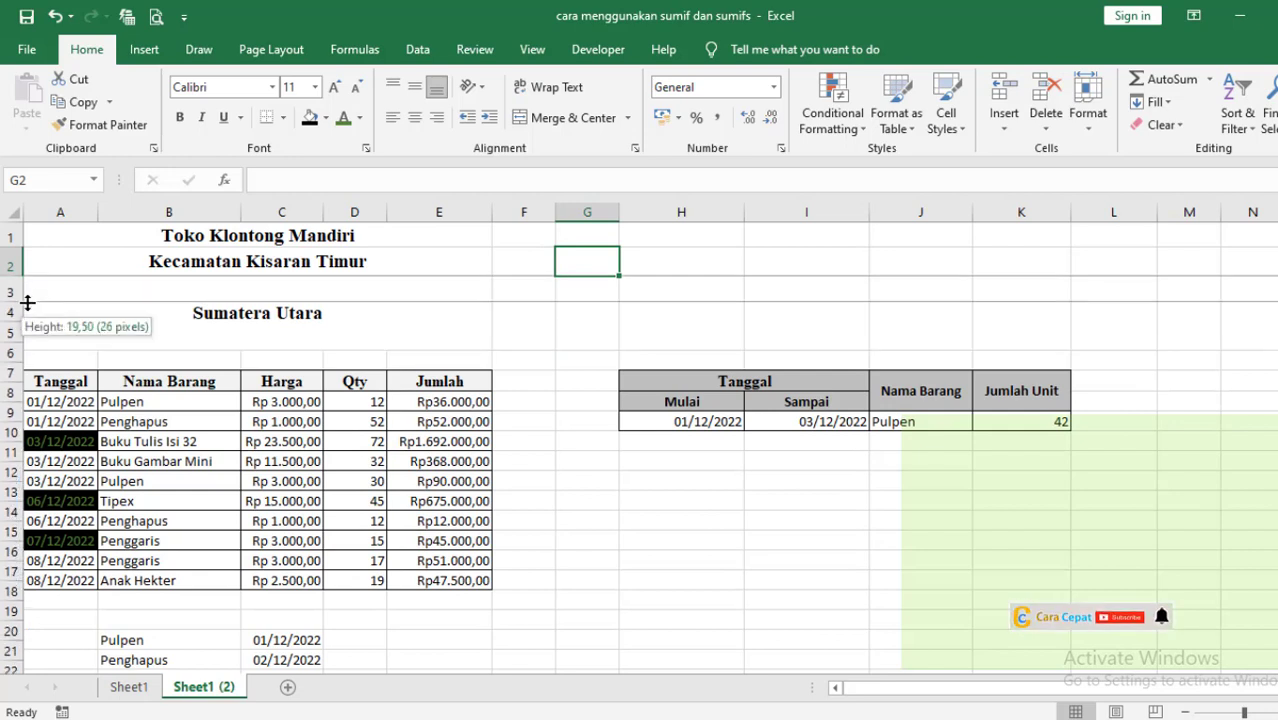
drag(210, 237, 400, 289)
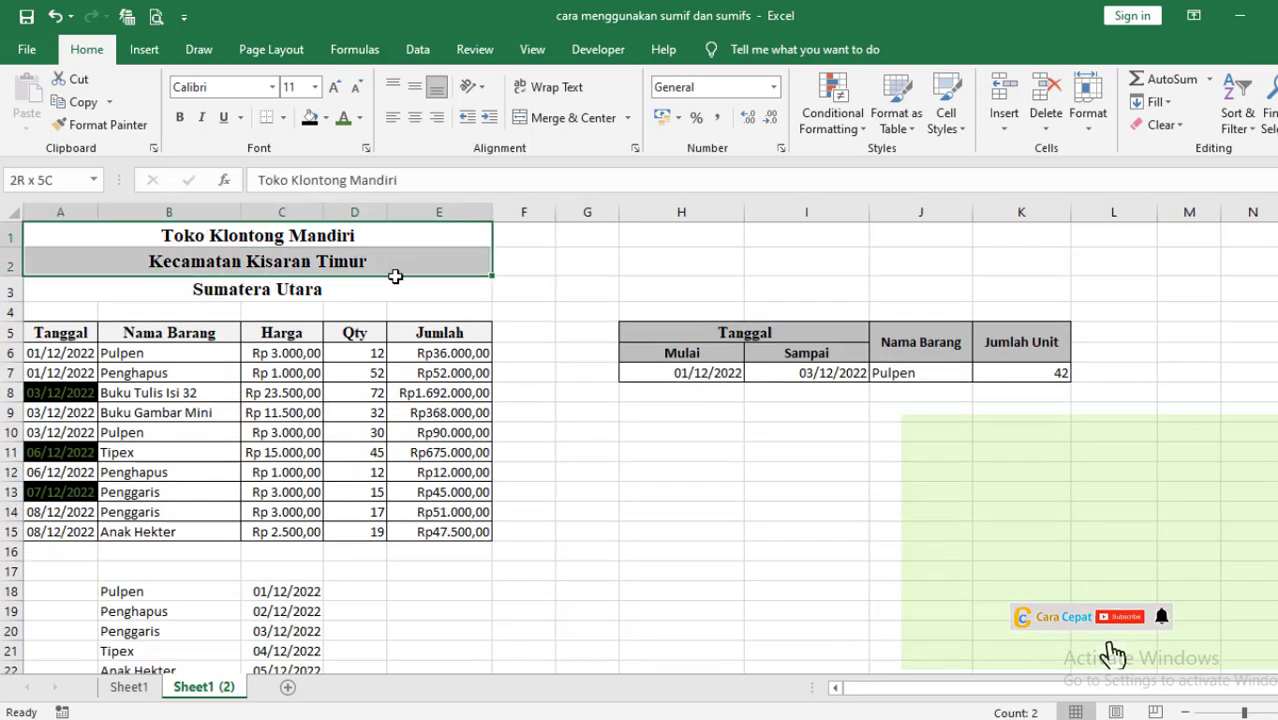
click(696, 506)
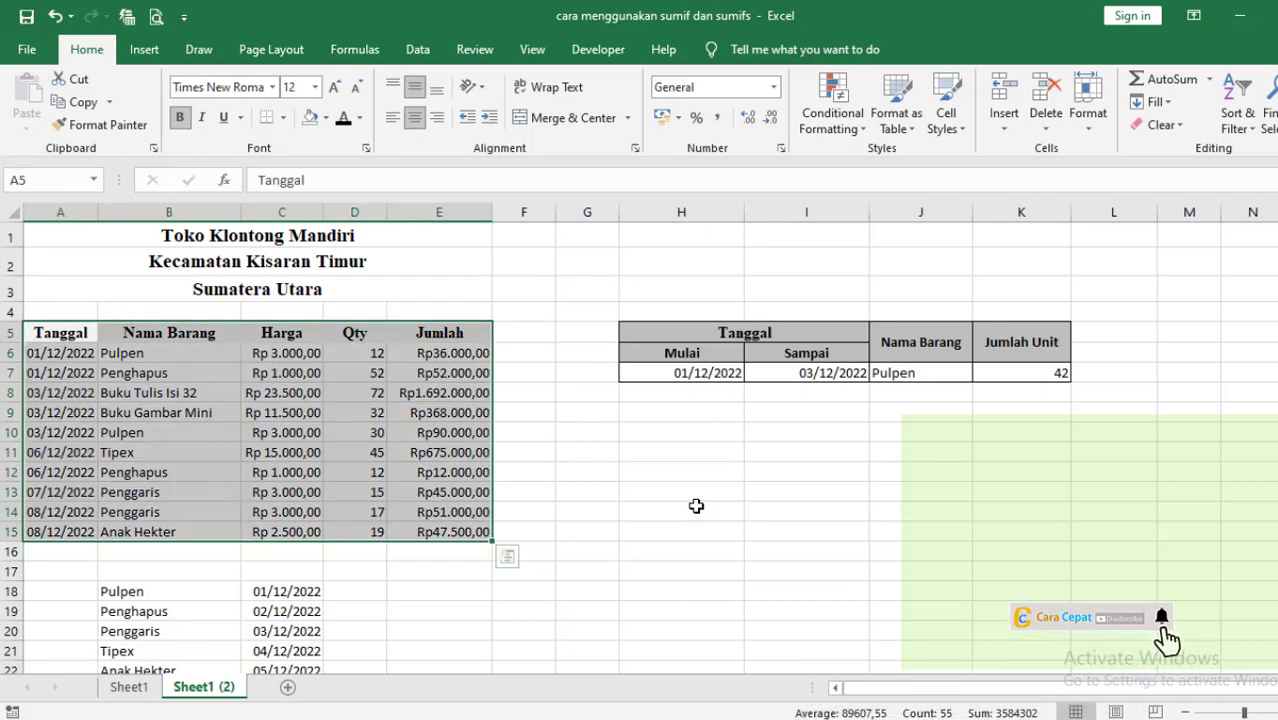
Step: Select the Tanggal header in A5 and open AutoFormat with Alt, O, A
click(746, 474)
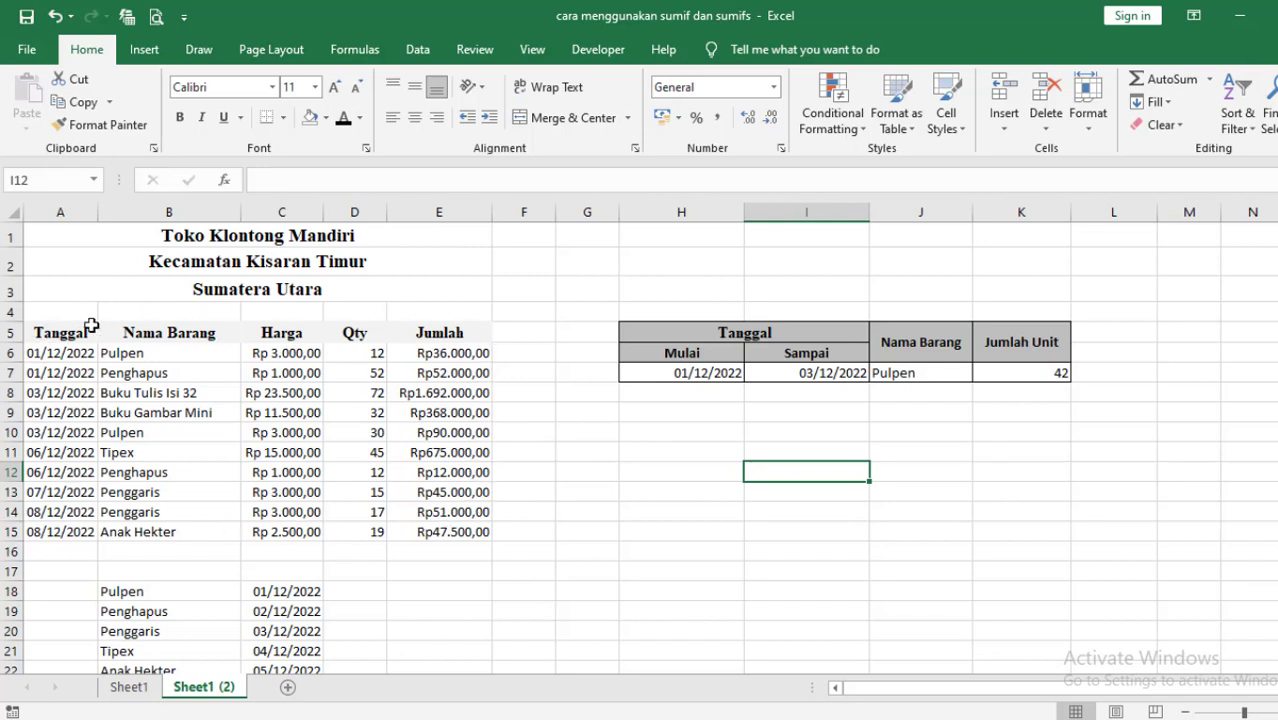
click(38, 333)
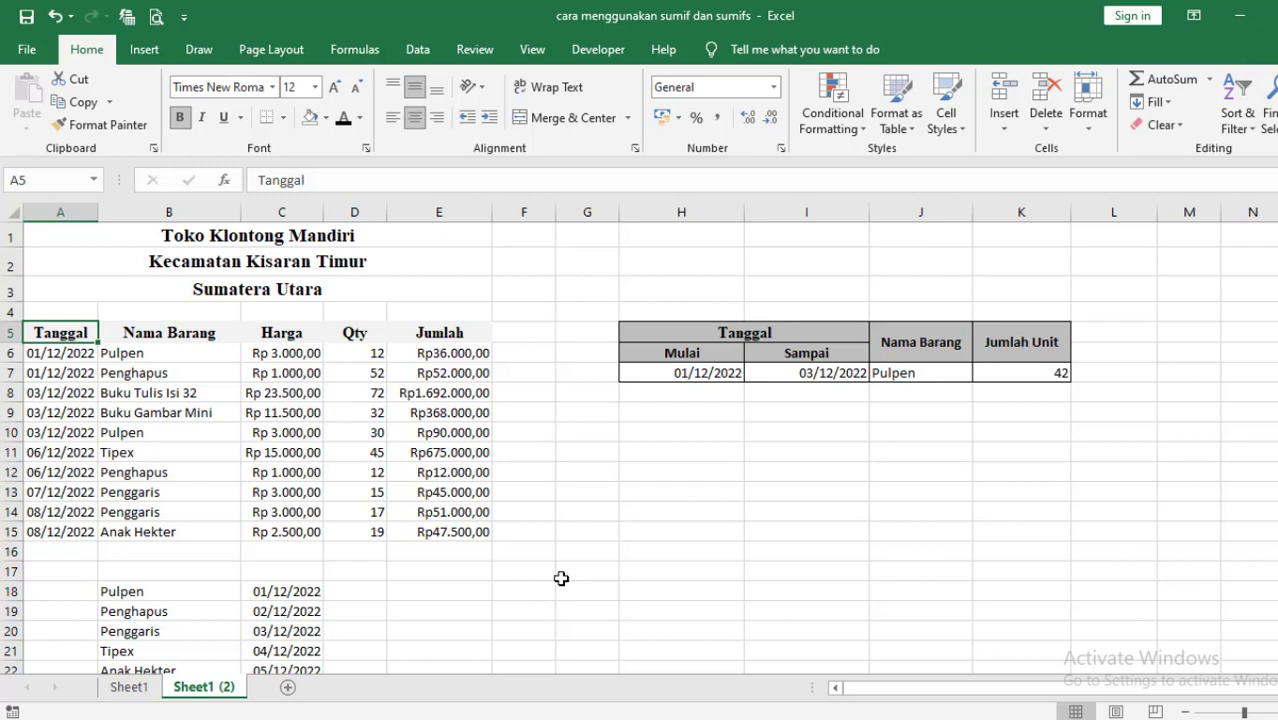
key(alt)
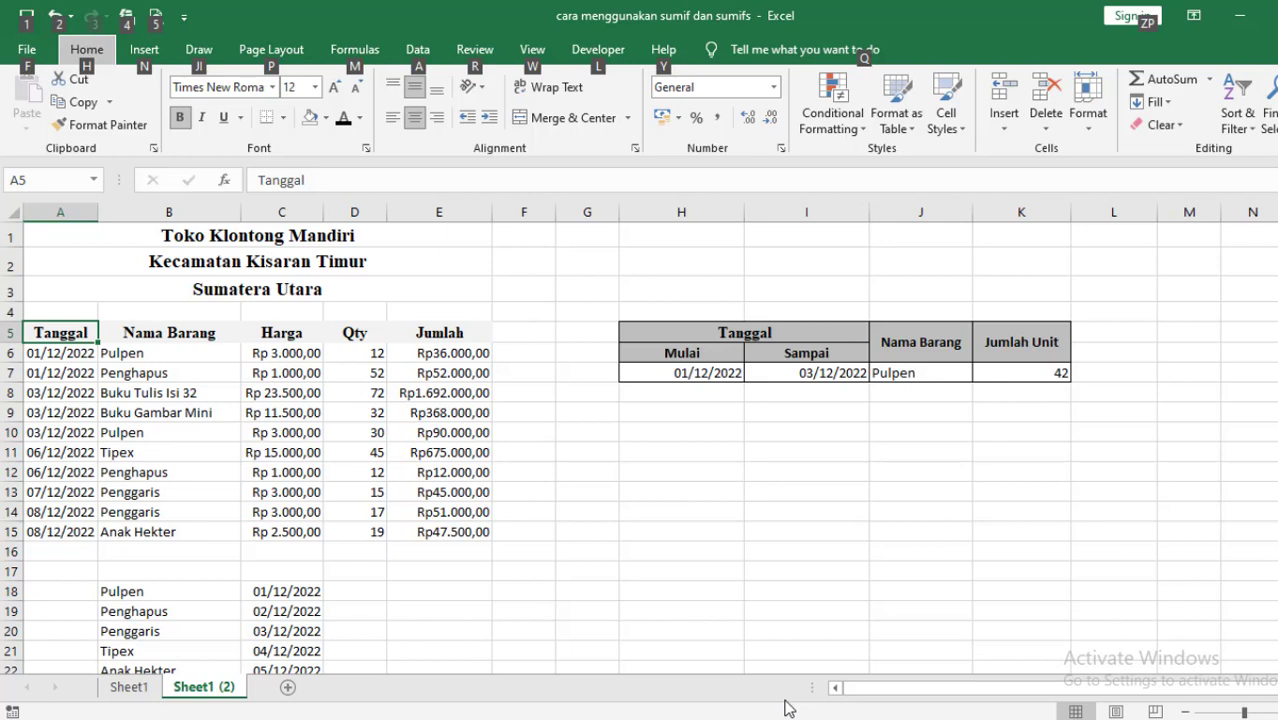
key(o)
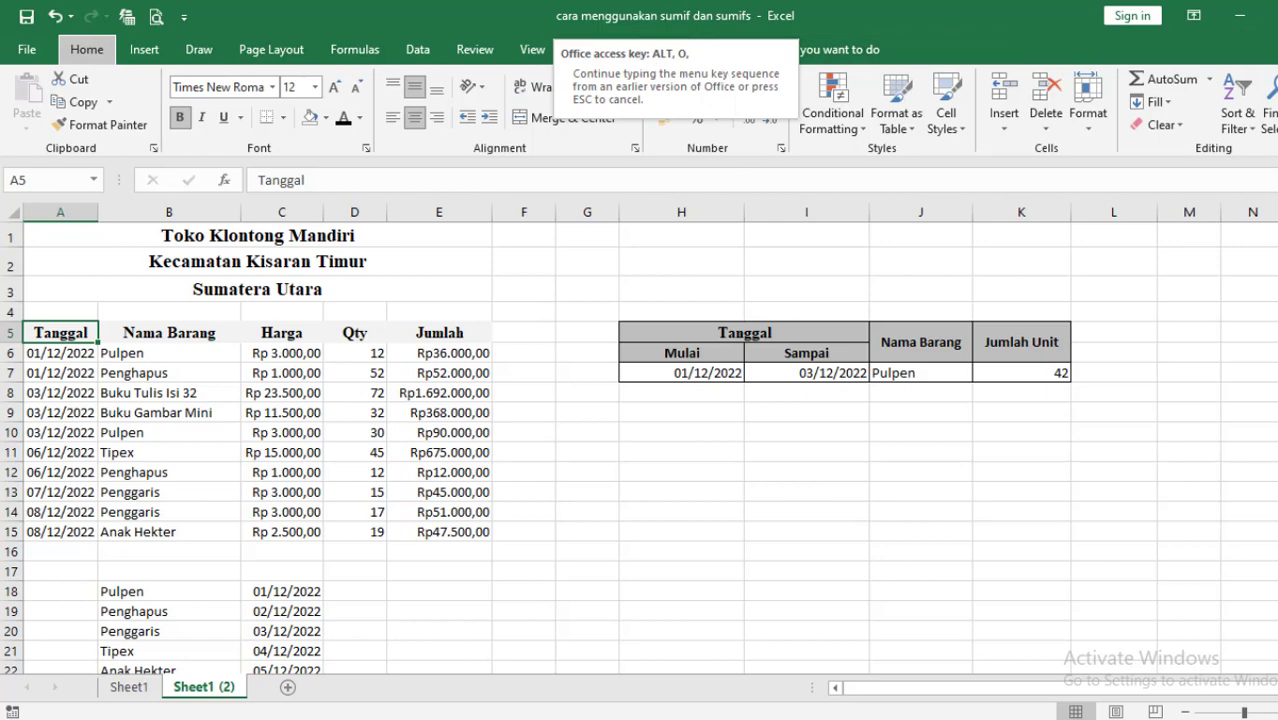
key(a)
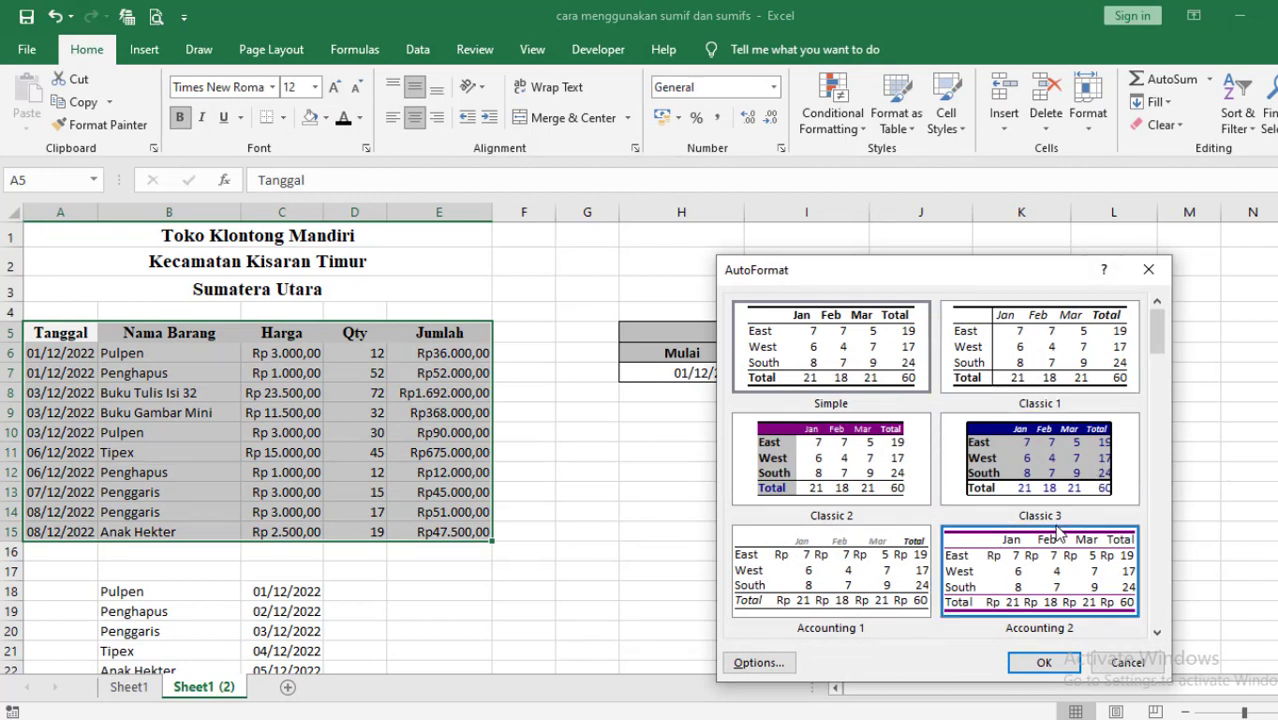
Step: Apply the Colorful 2 AutoFormat to the sales table and autofit column A
drag(1157, 330, 1155, 510)
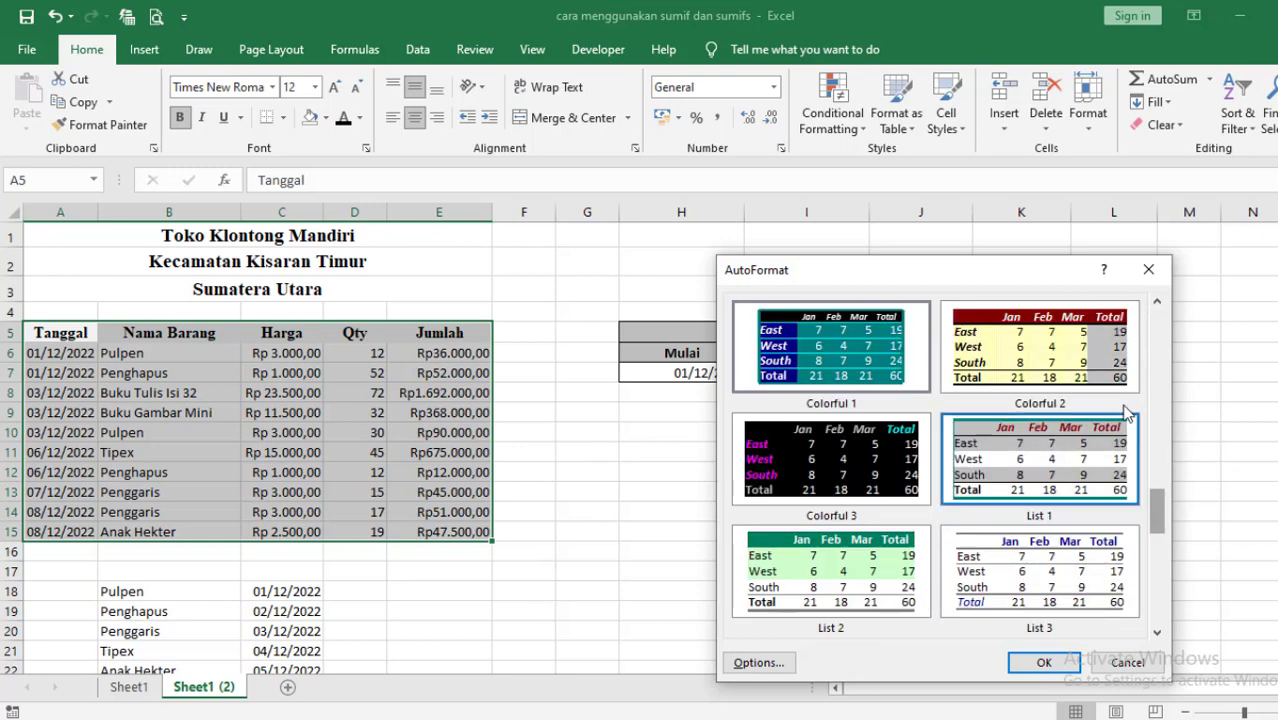
click(1083, 352)
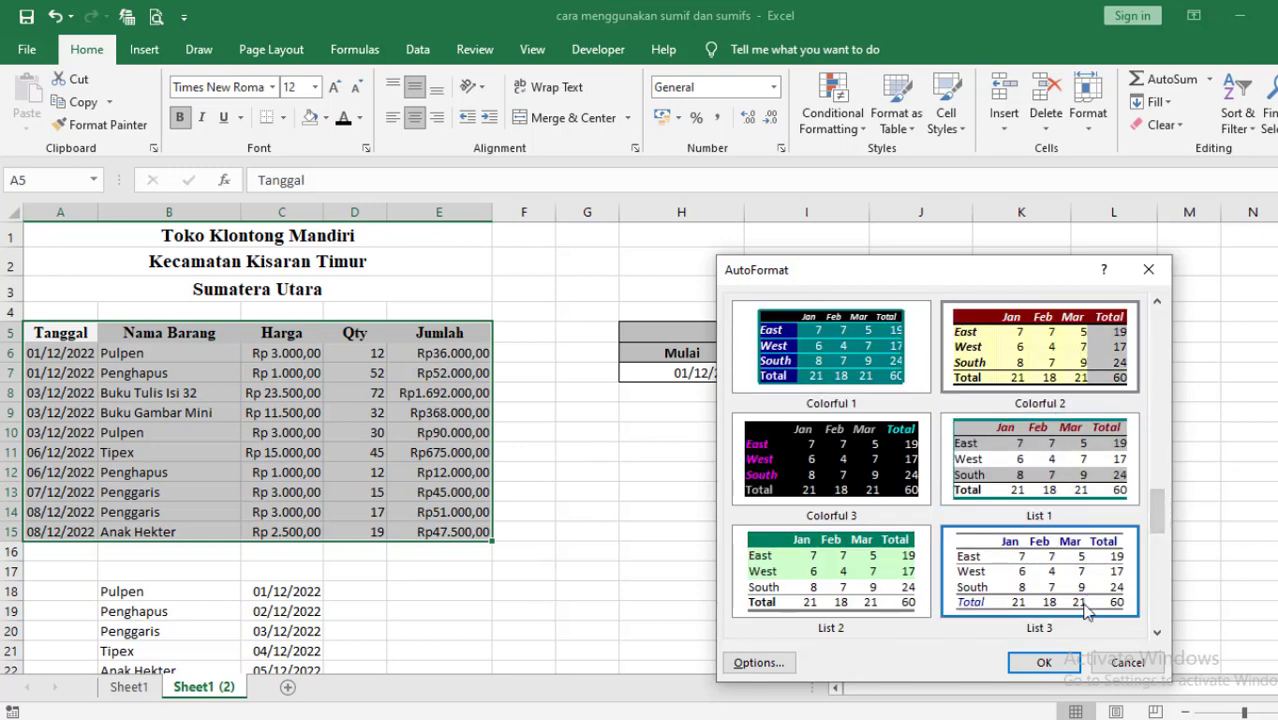
click(1043, 664)
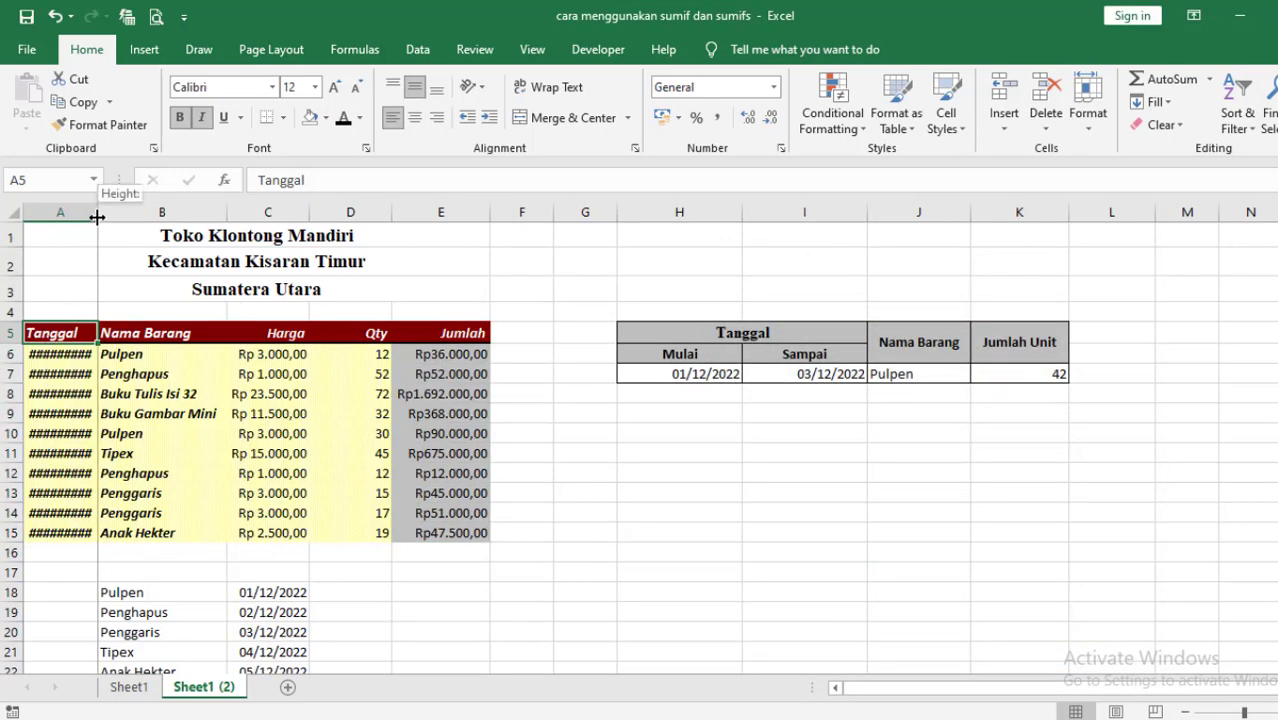
double_click(97, 216)
click(671, 470)
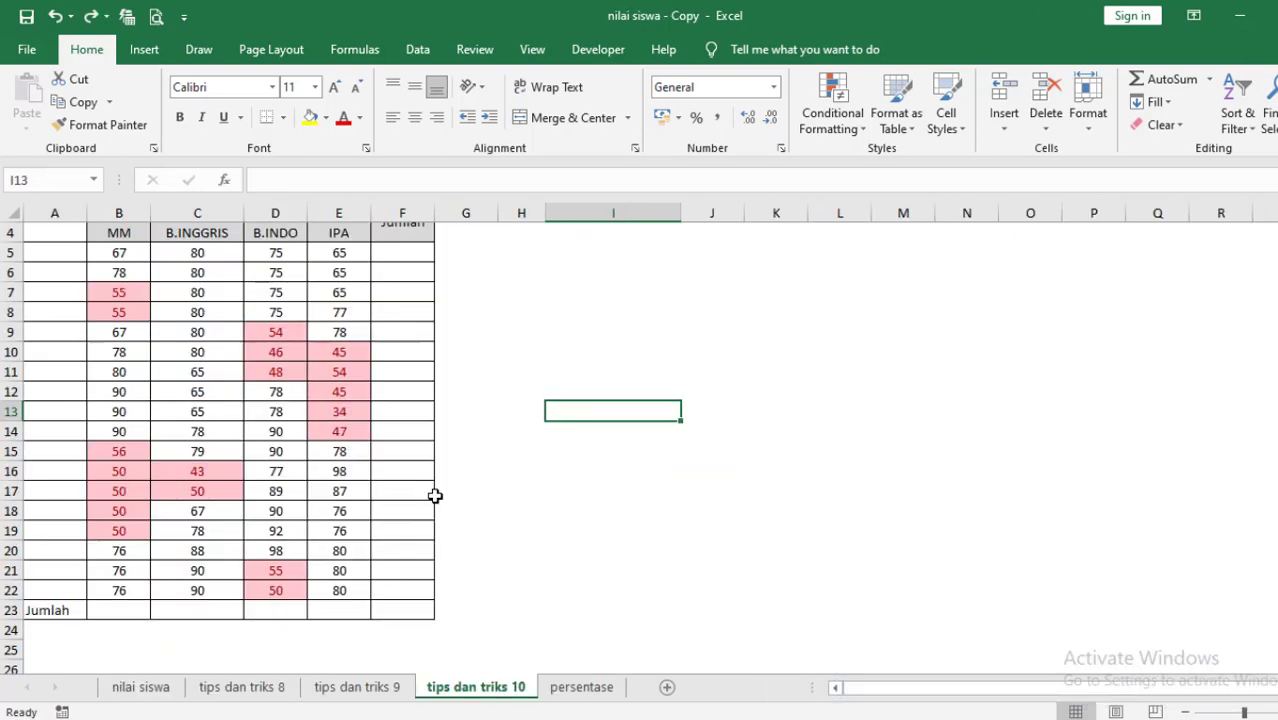
Step: Scroll to the top of the tips dan triks 10 grade table and select cell B5
scroll(435, 496, up, 1)
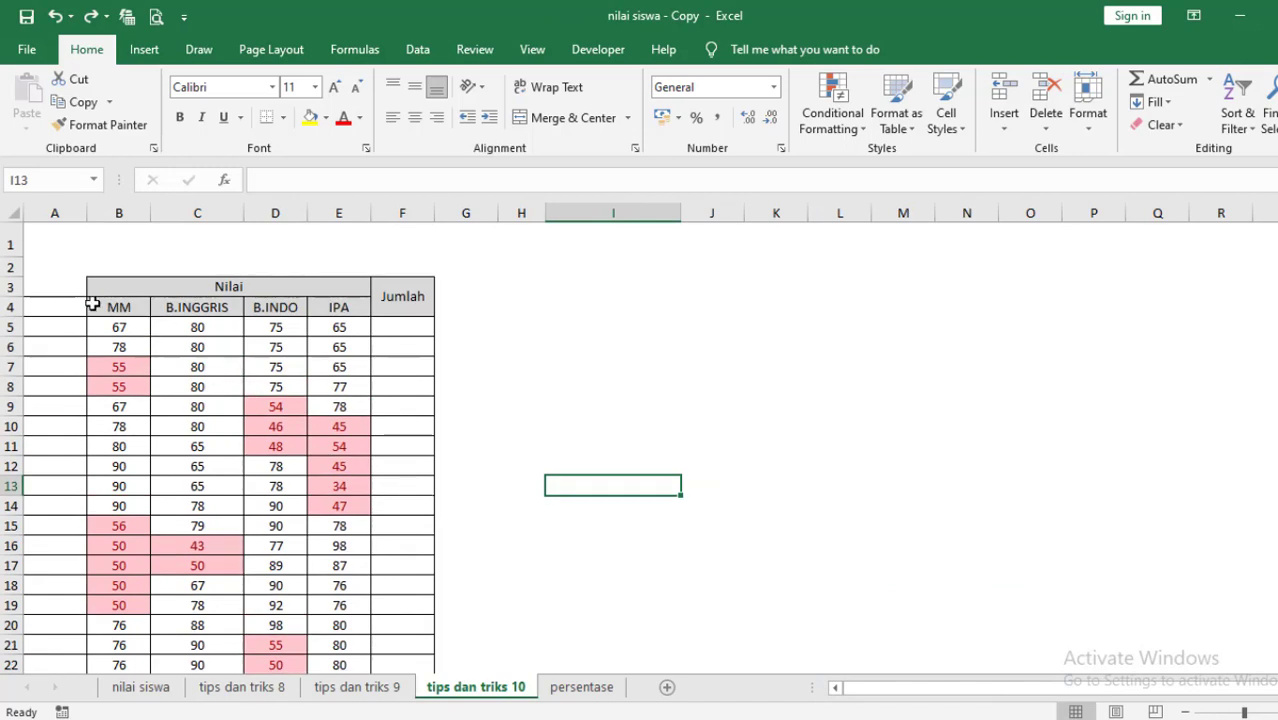
drag(114, 325, 337, 326)
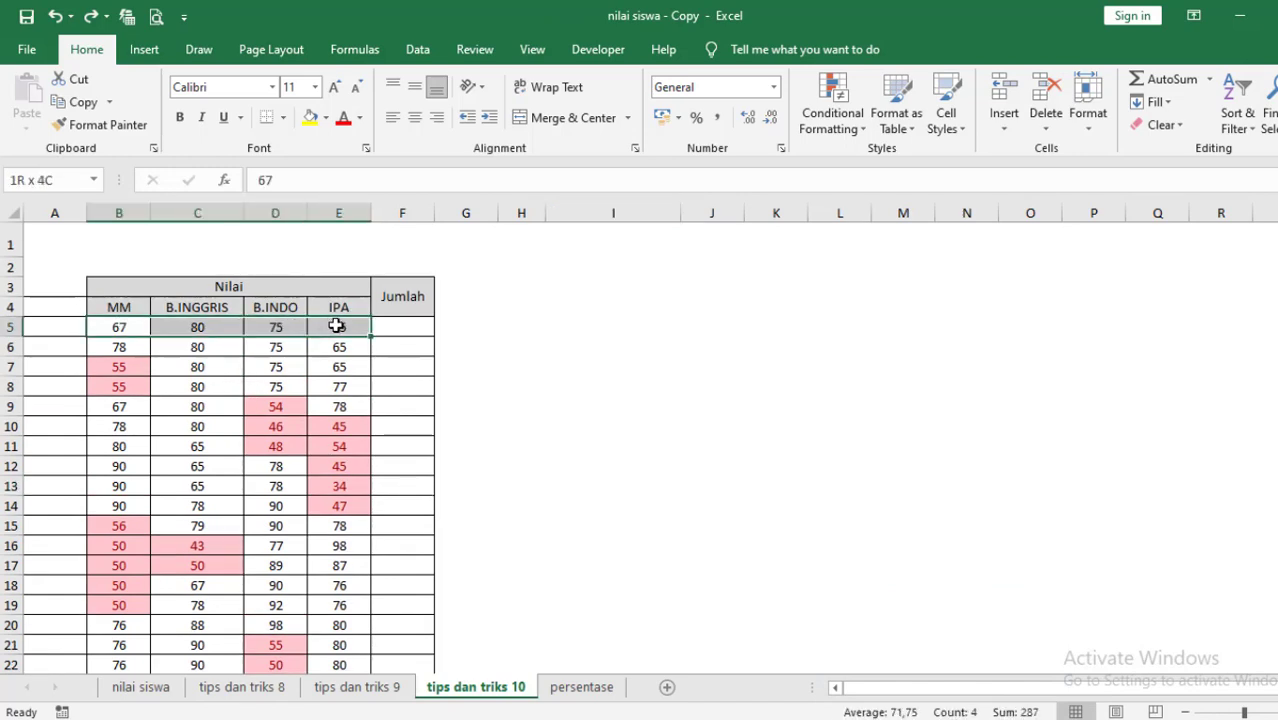
click(116, 325)
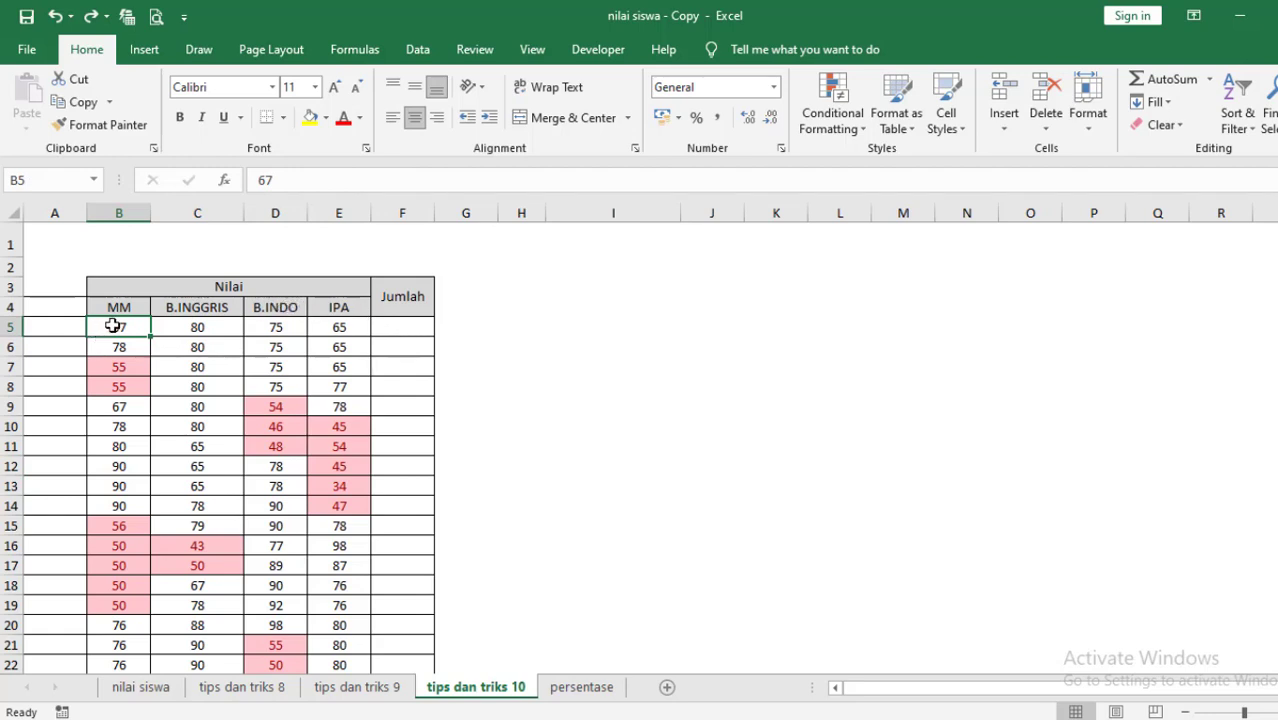
drag(117, 325, 338, 322)
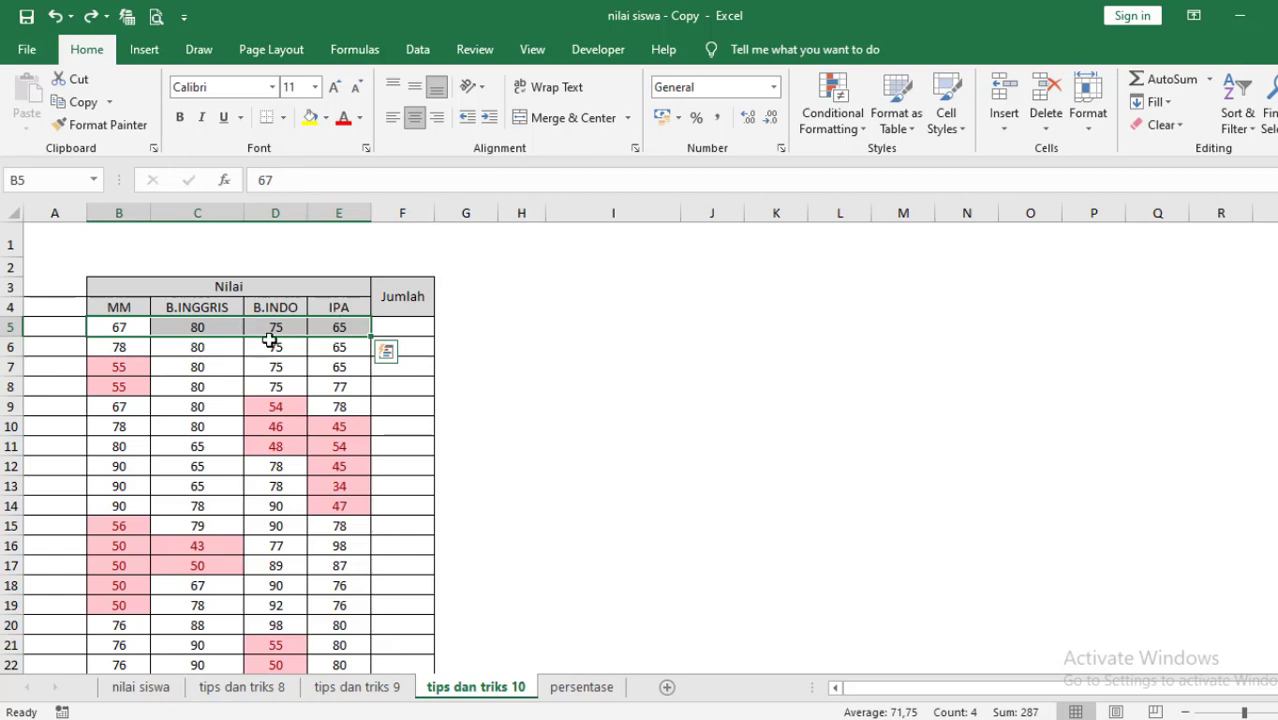
click(414, 328)
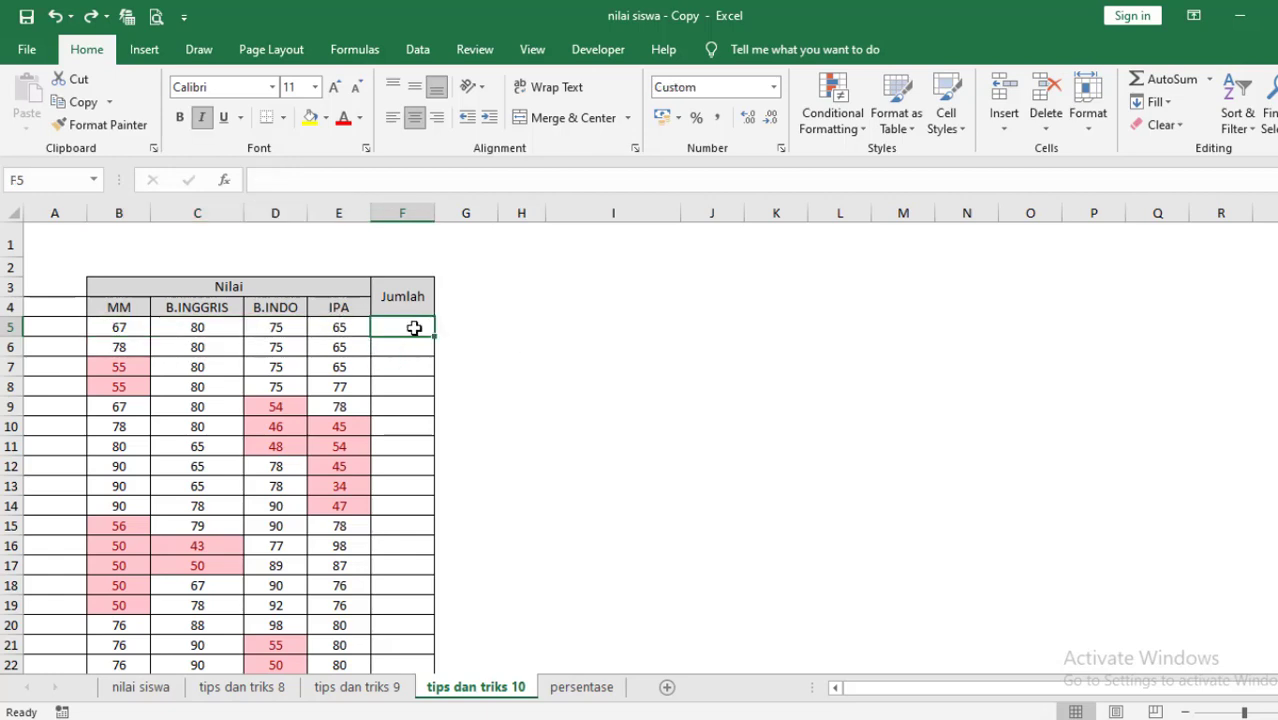
text(=sum()
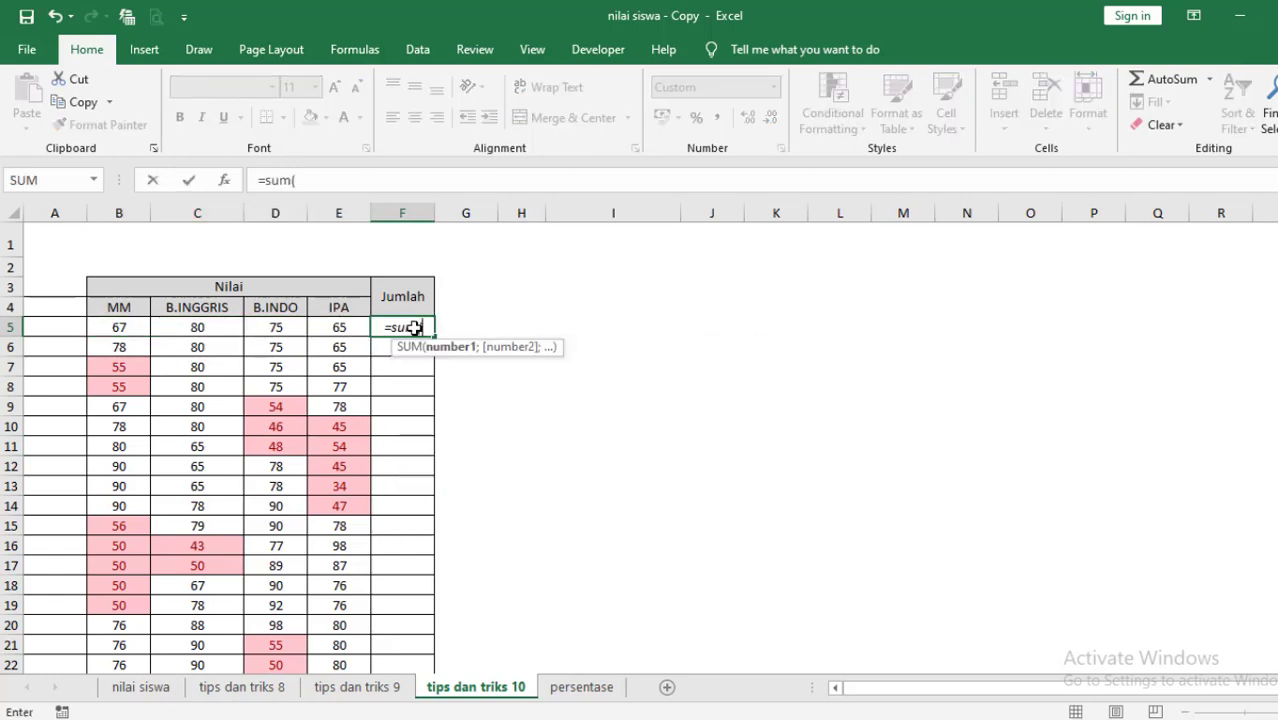
drag(137, 327, 345, 327)
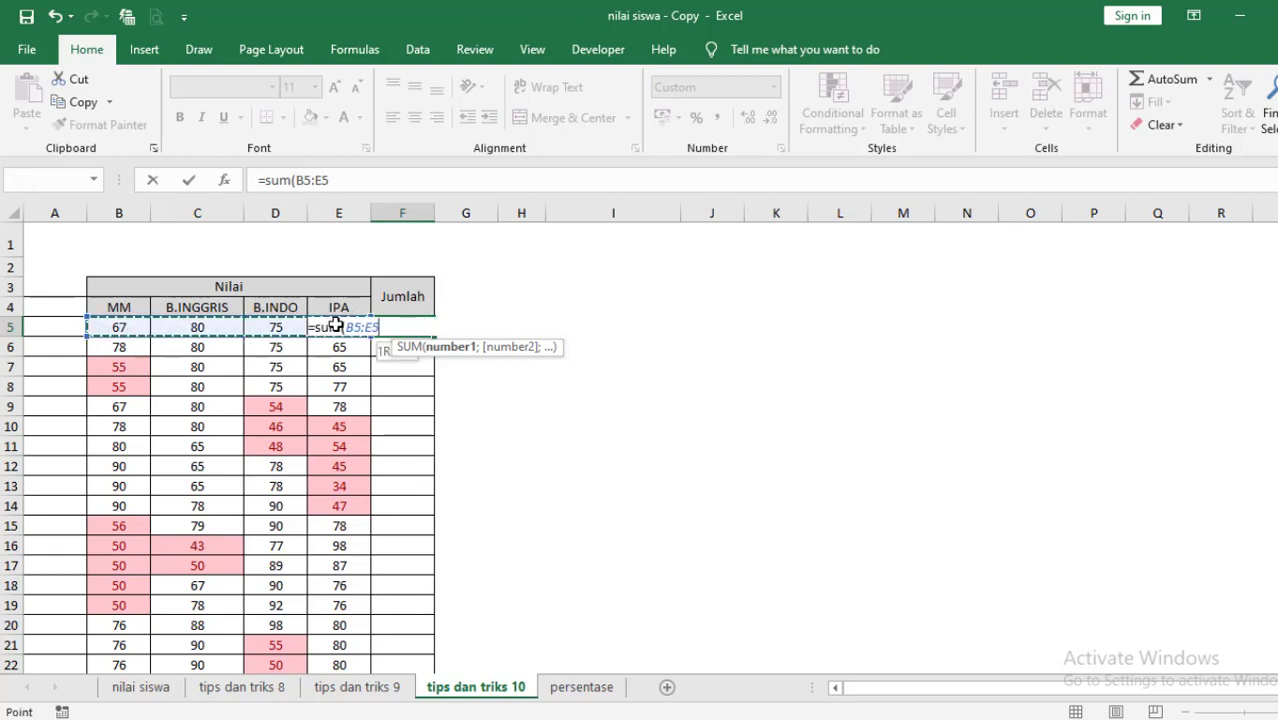
key(Return)
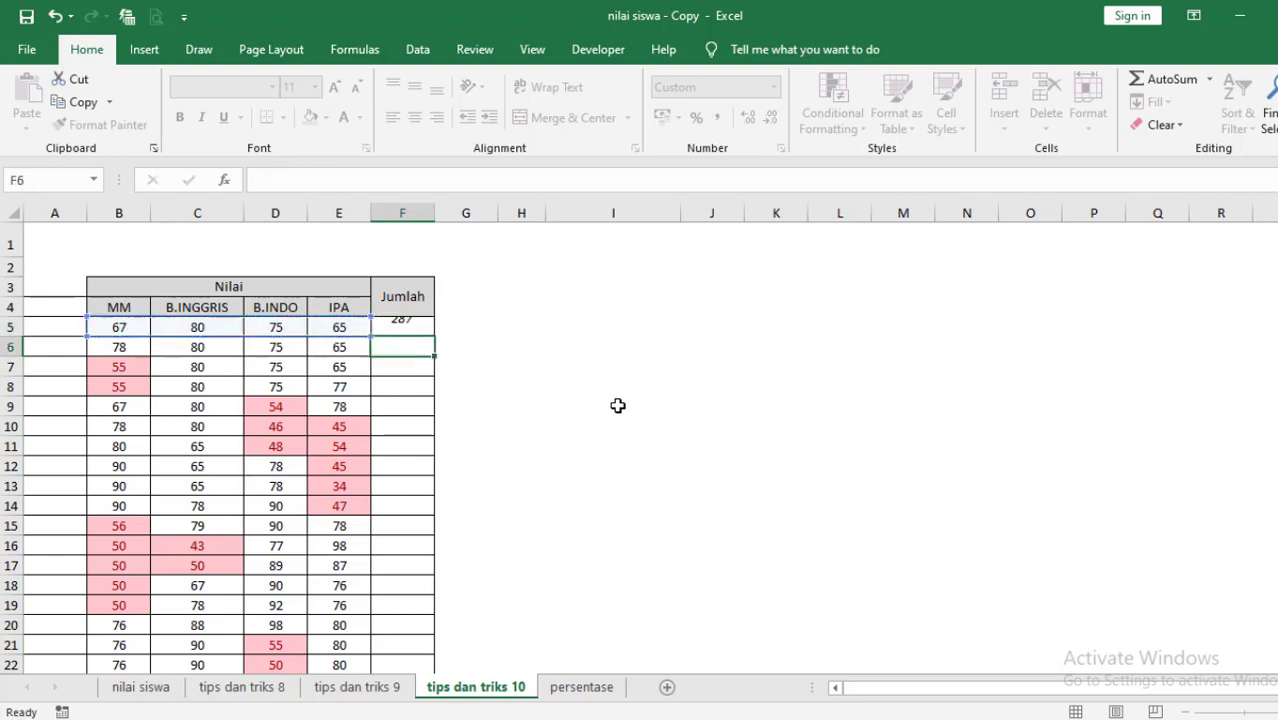
click(418, 330)
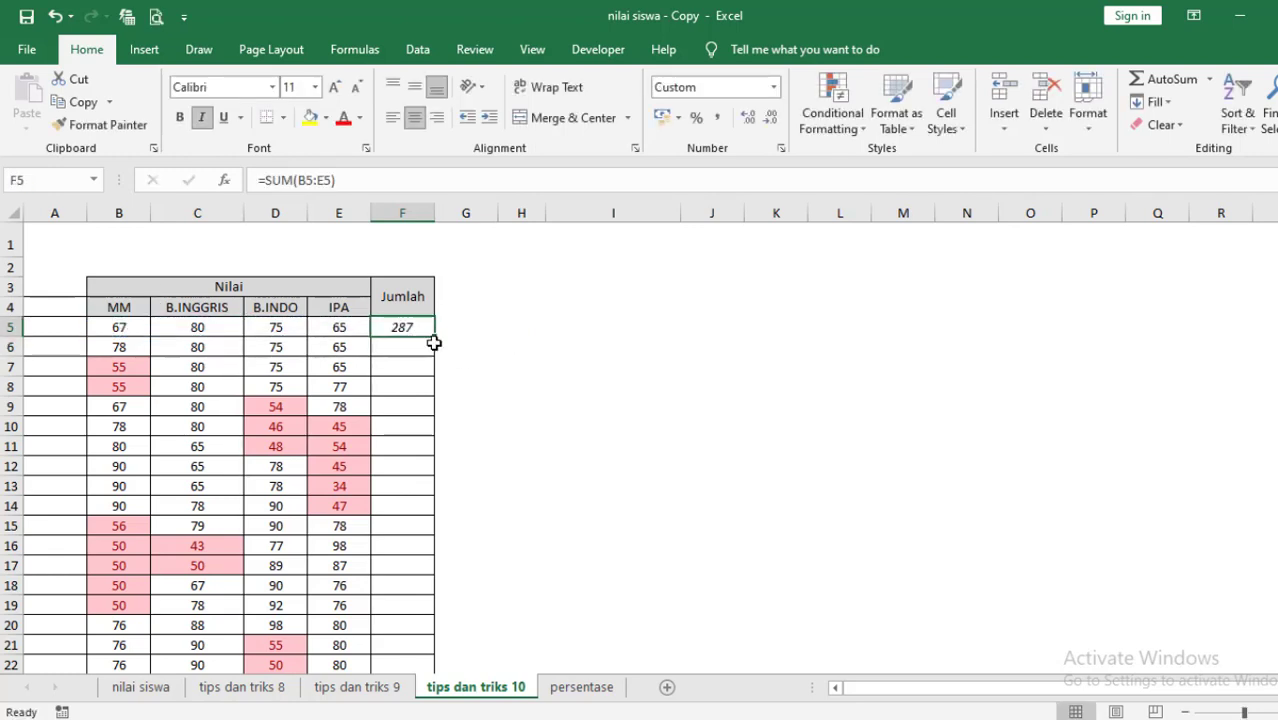
drag(435, 338, 430, 613)
scroll(653, 479, up, 1)
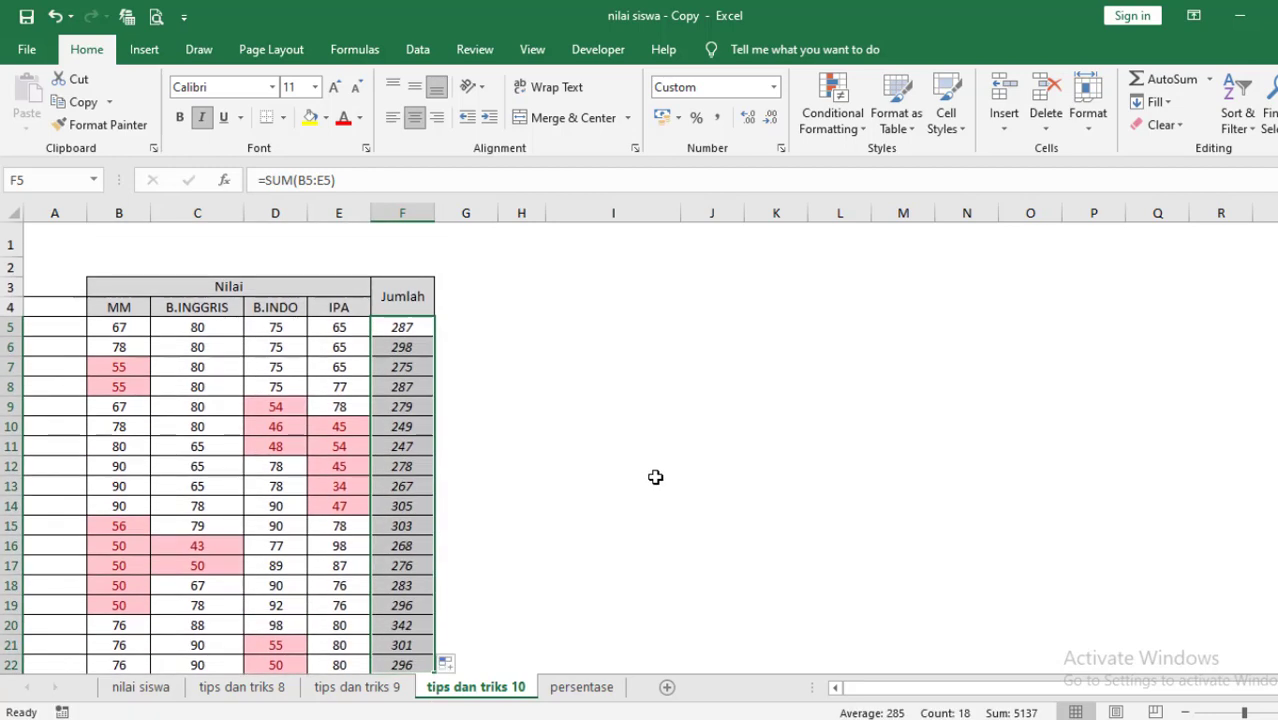
drag(418, 330, 414, 608)
key(Delete)
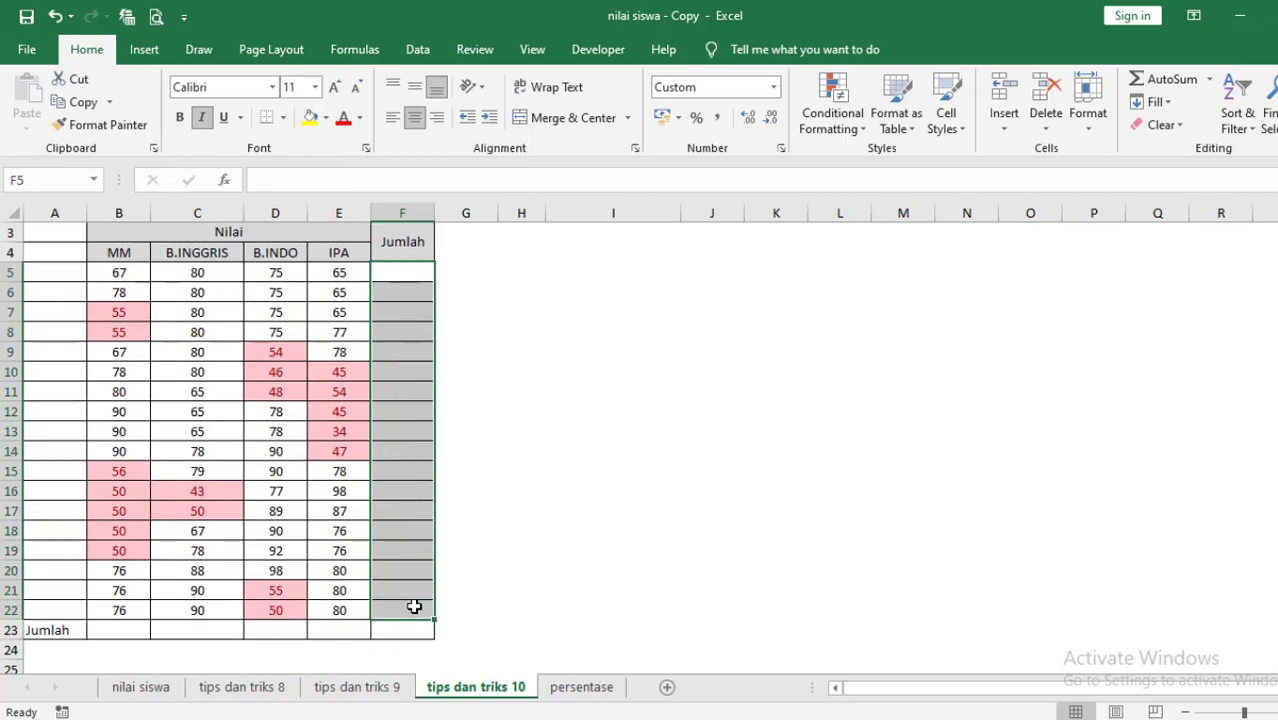
click(112, 632)
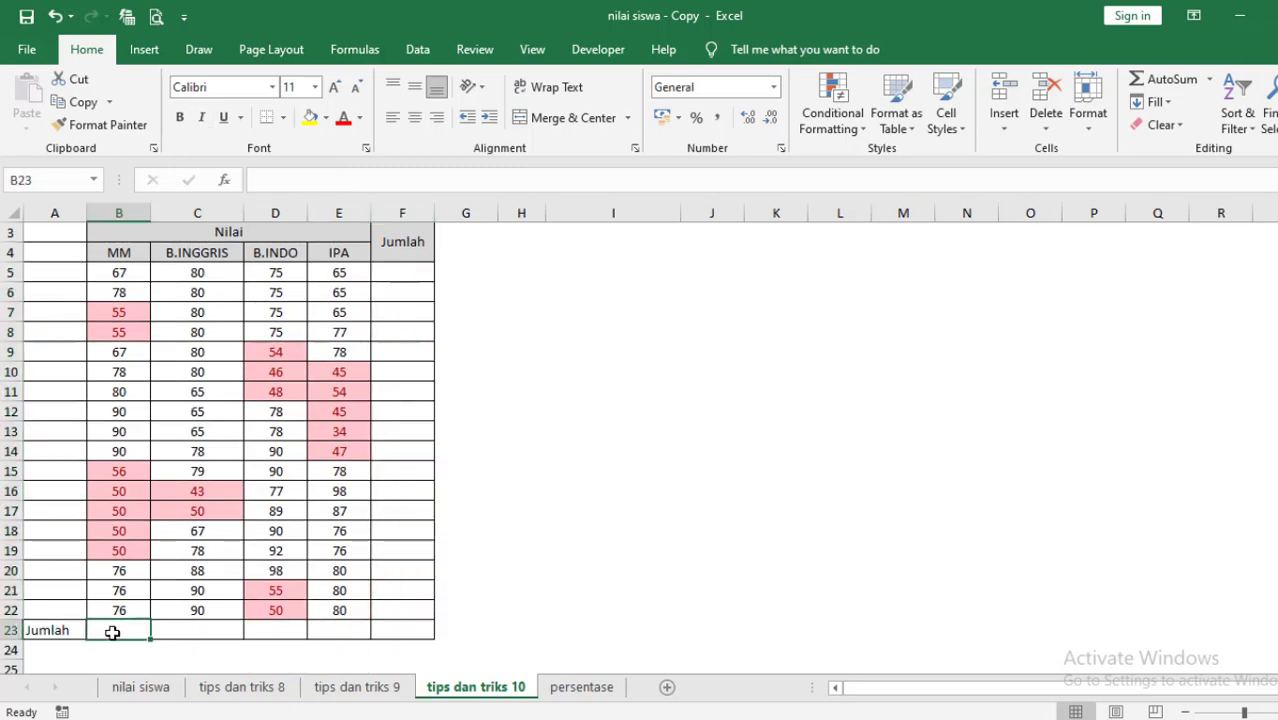
text(=sum)
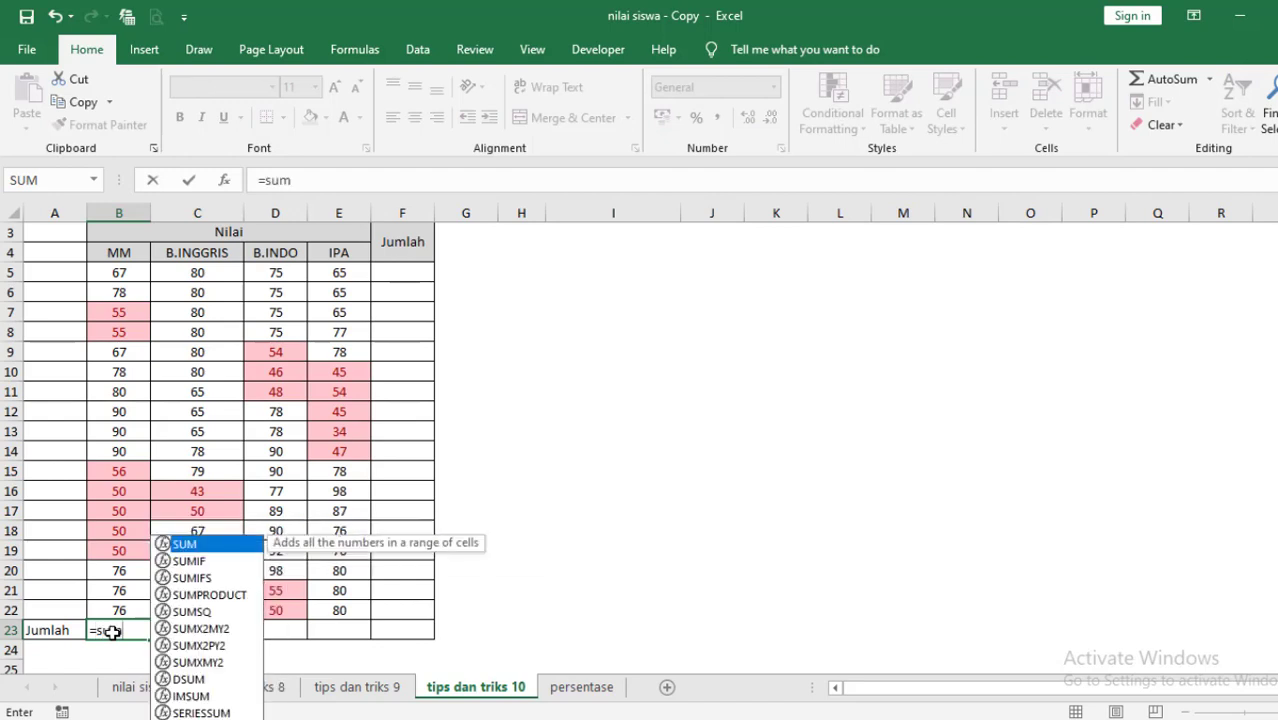
text(()
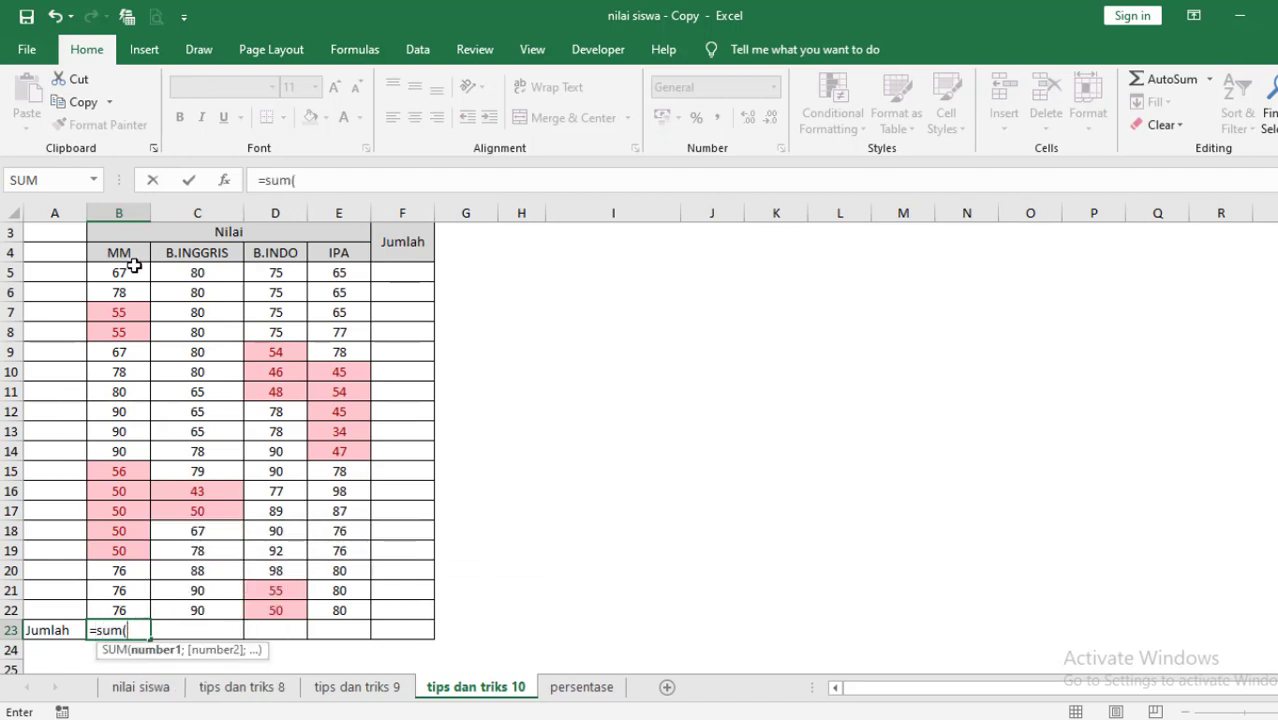
drag(133, 268, 125, 607)
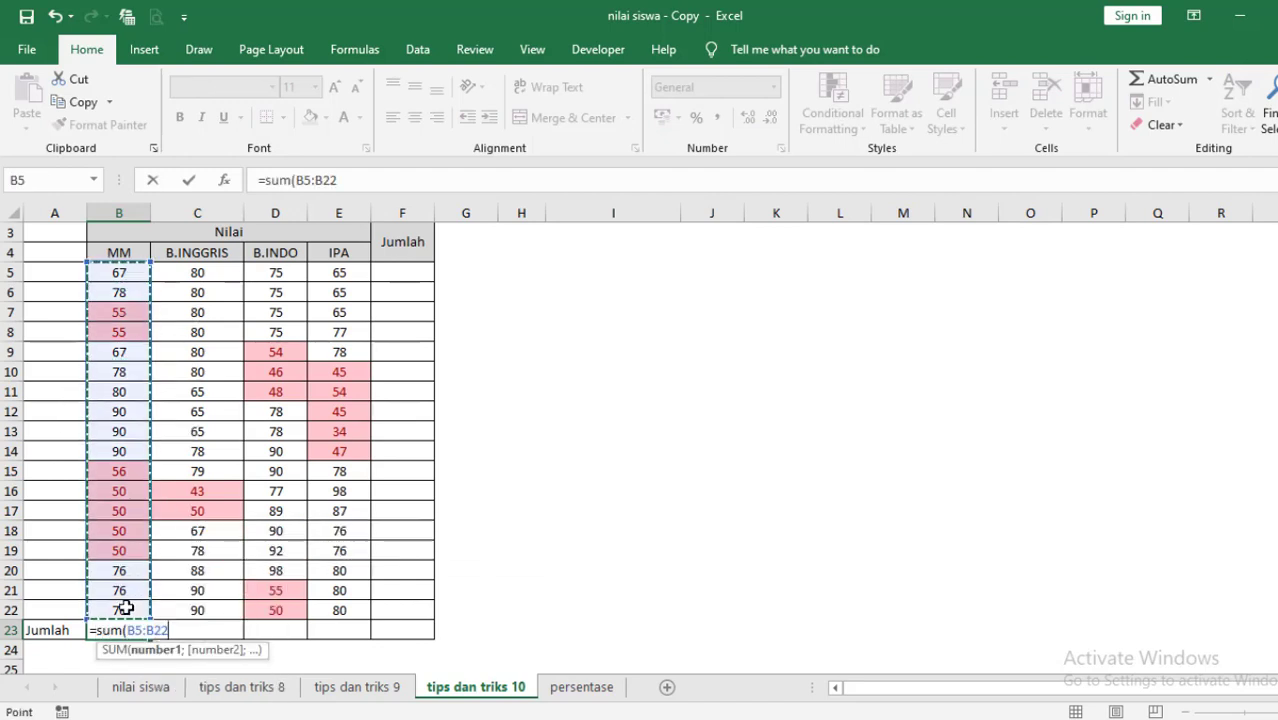
key(Return)
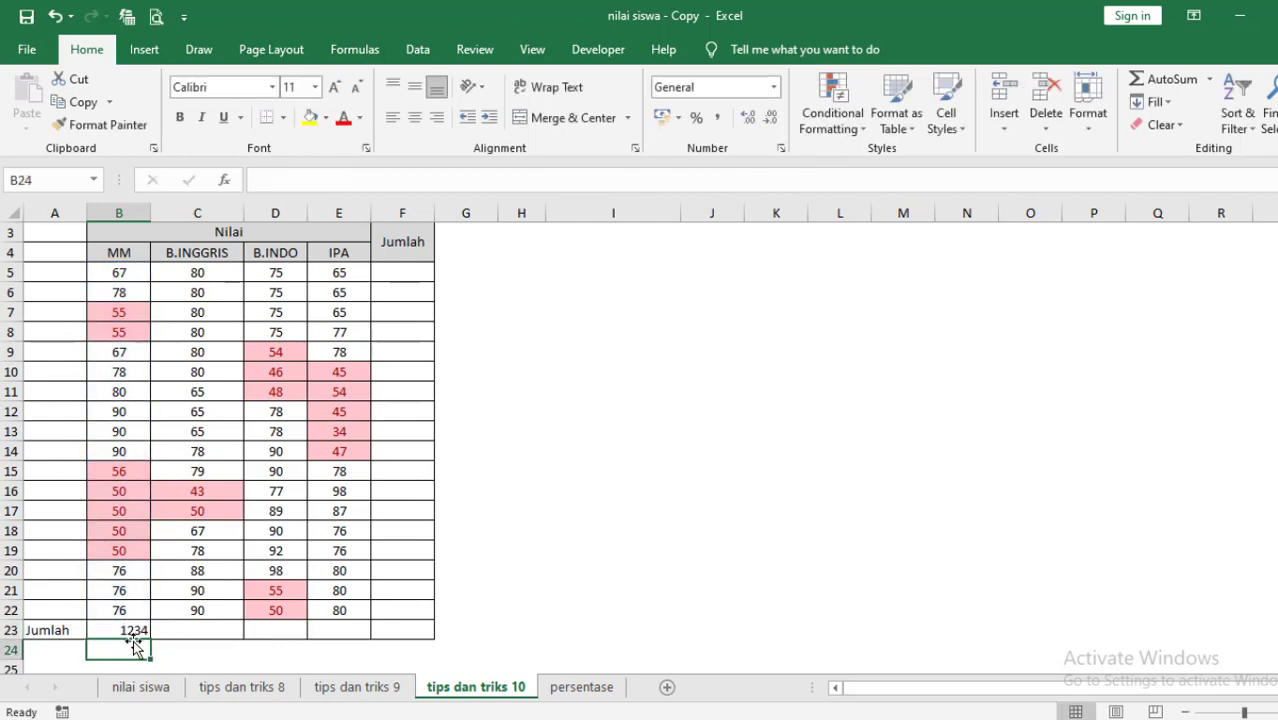
click(131, 627)
key(Delete)
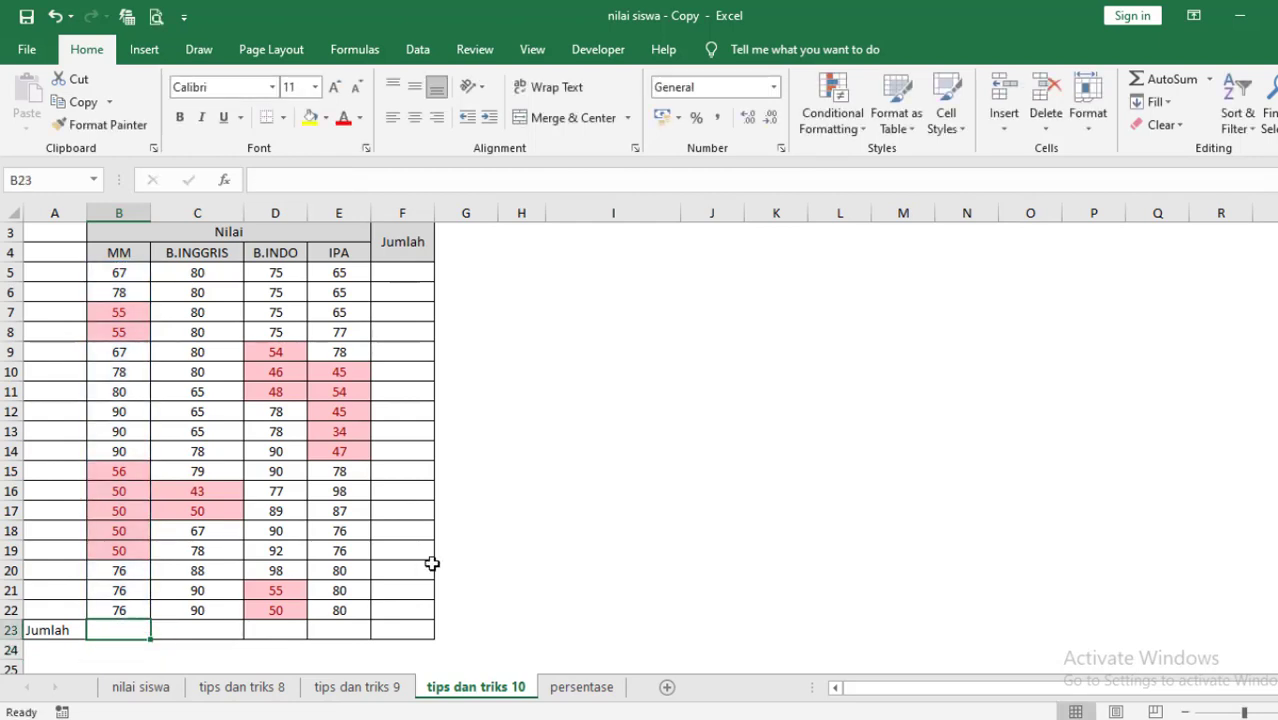
click(484, 534)
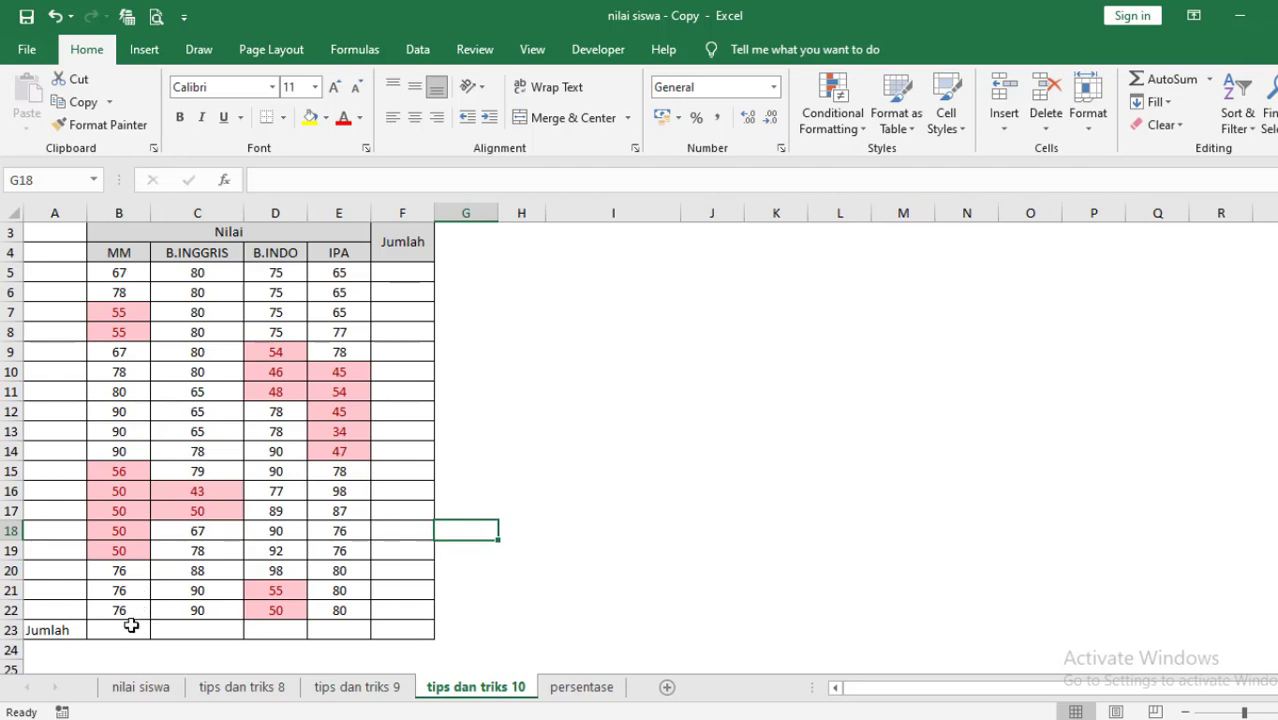
Step: Select B23:E23 plus F5:F22 and fill them with SUM totals using Alt+=
click(128, 630)
drag(128, 630, 335, 640)
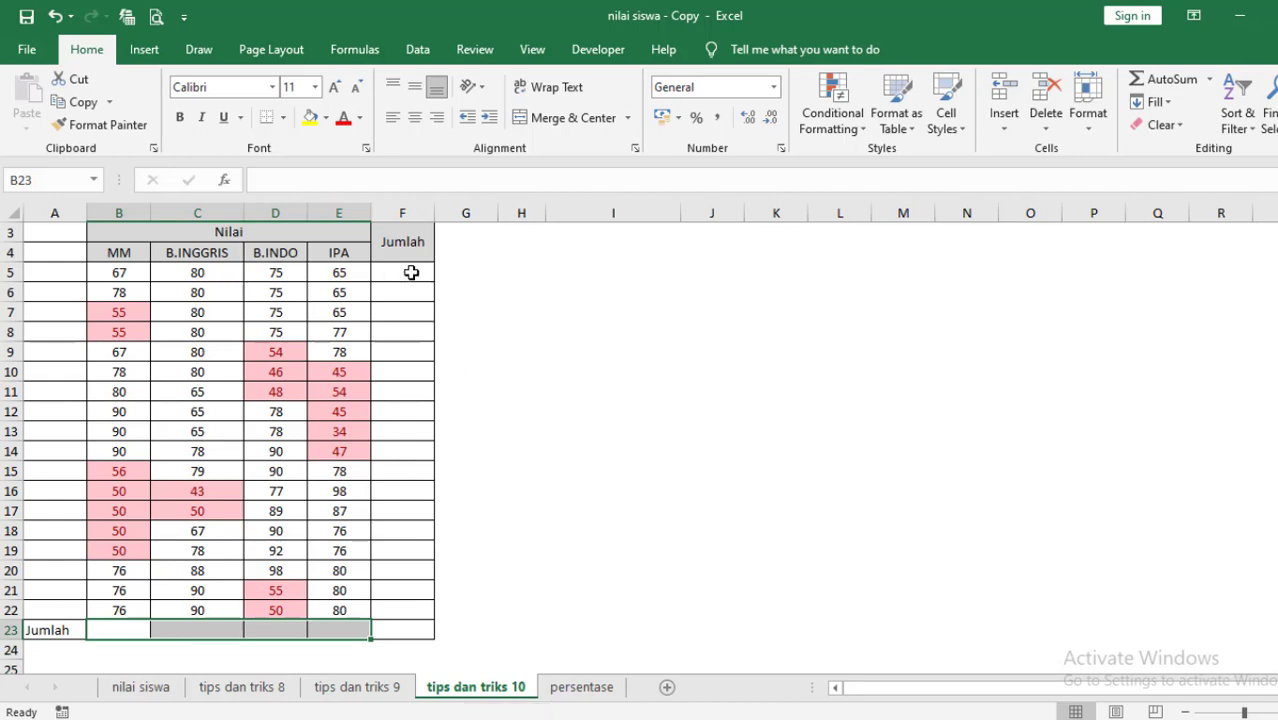
drag(421, 272, 410, 606)
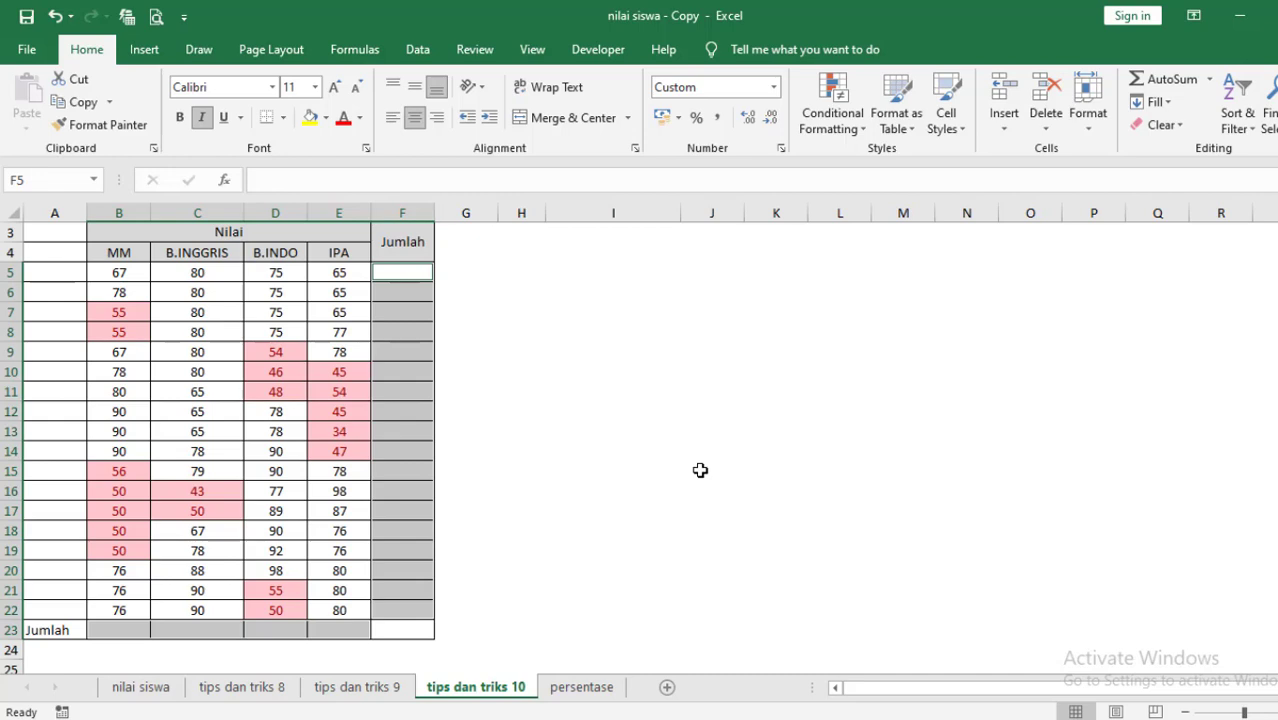
key(alt+equal)
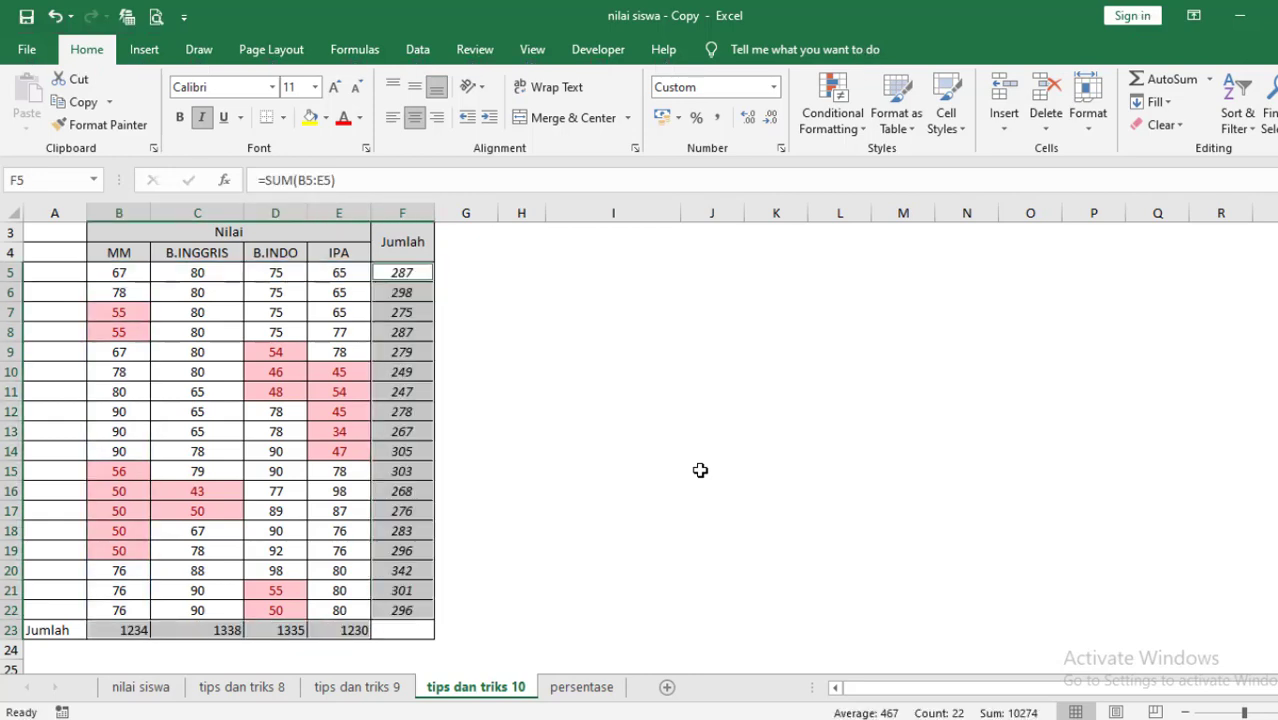
click(552, 393)
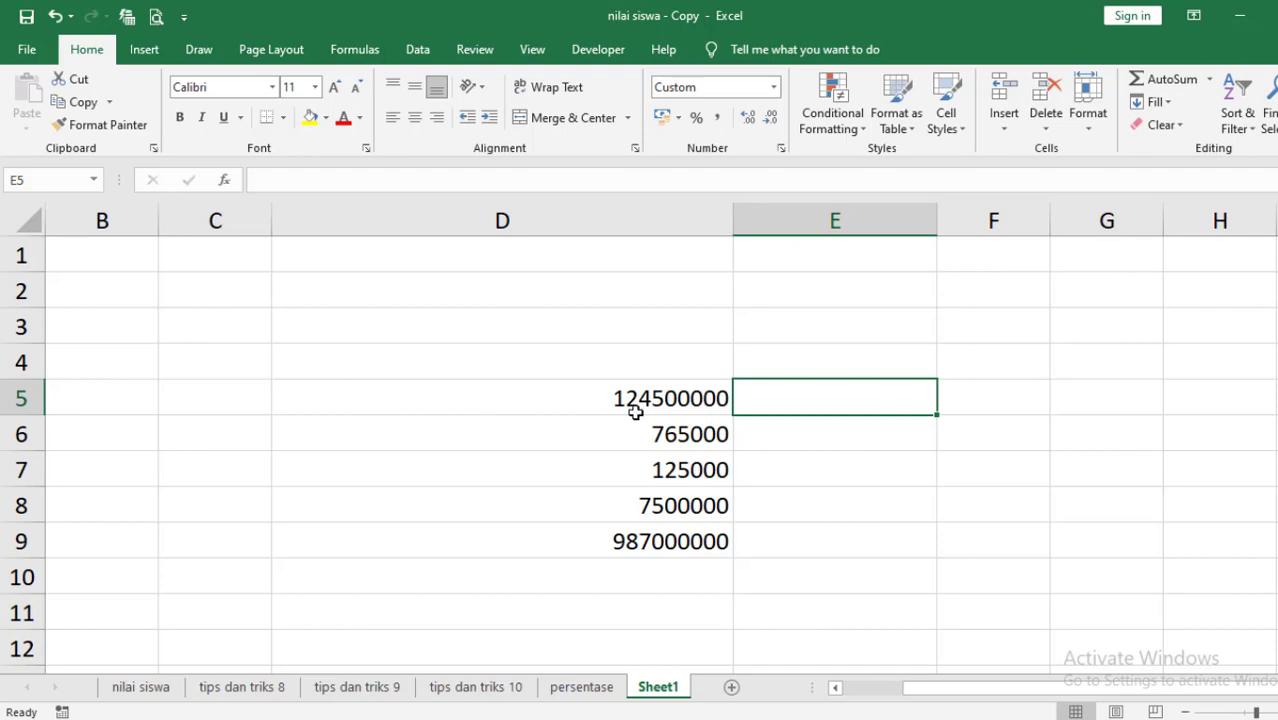
click(606, 353)
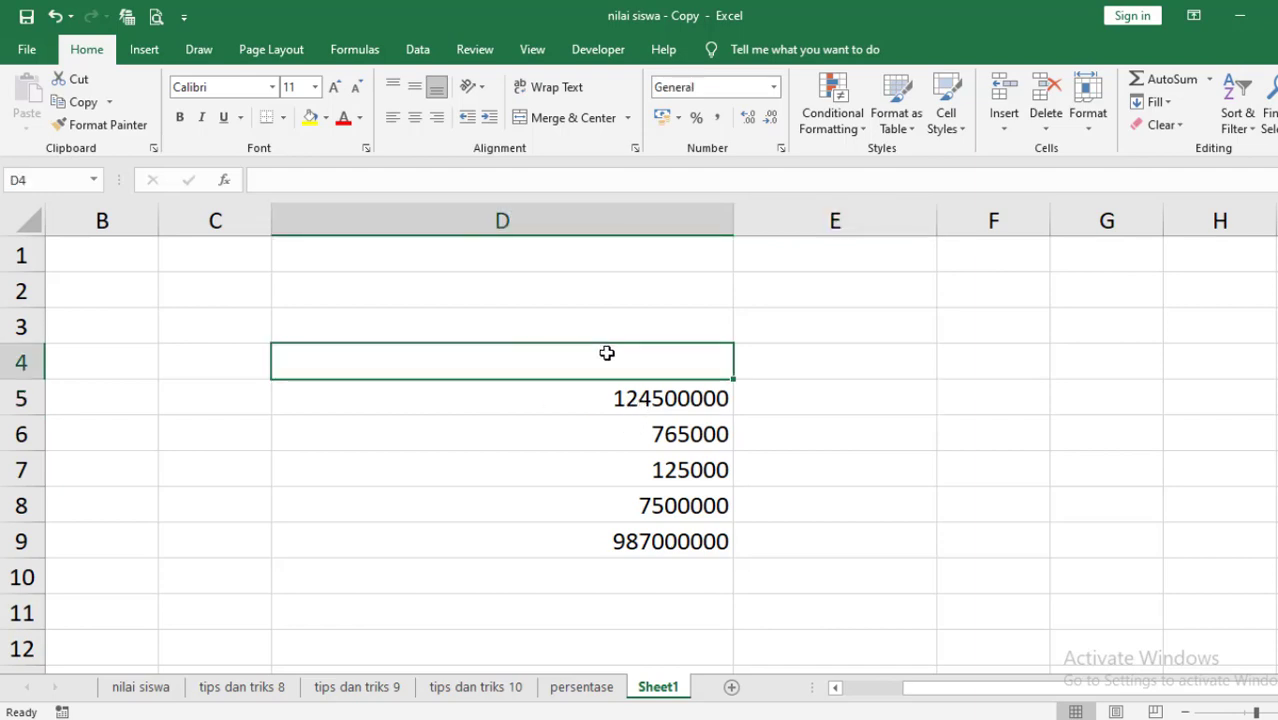
text(124)
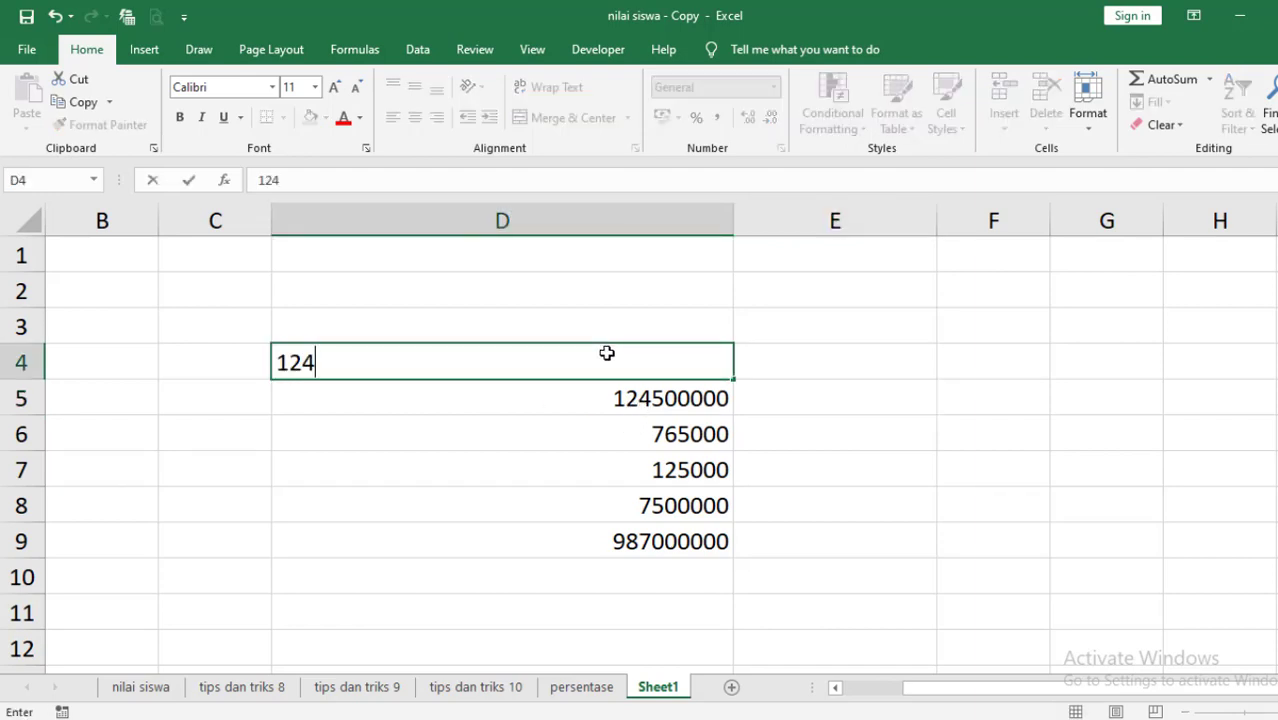
text(5)
text(000)
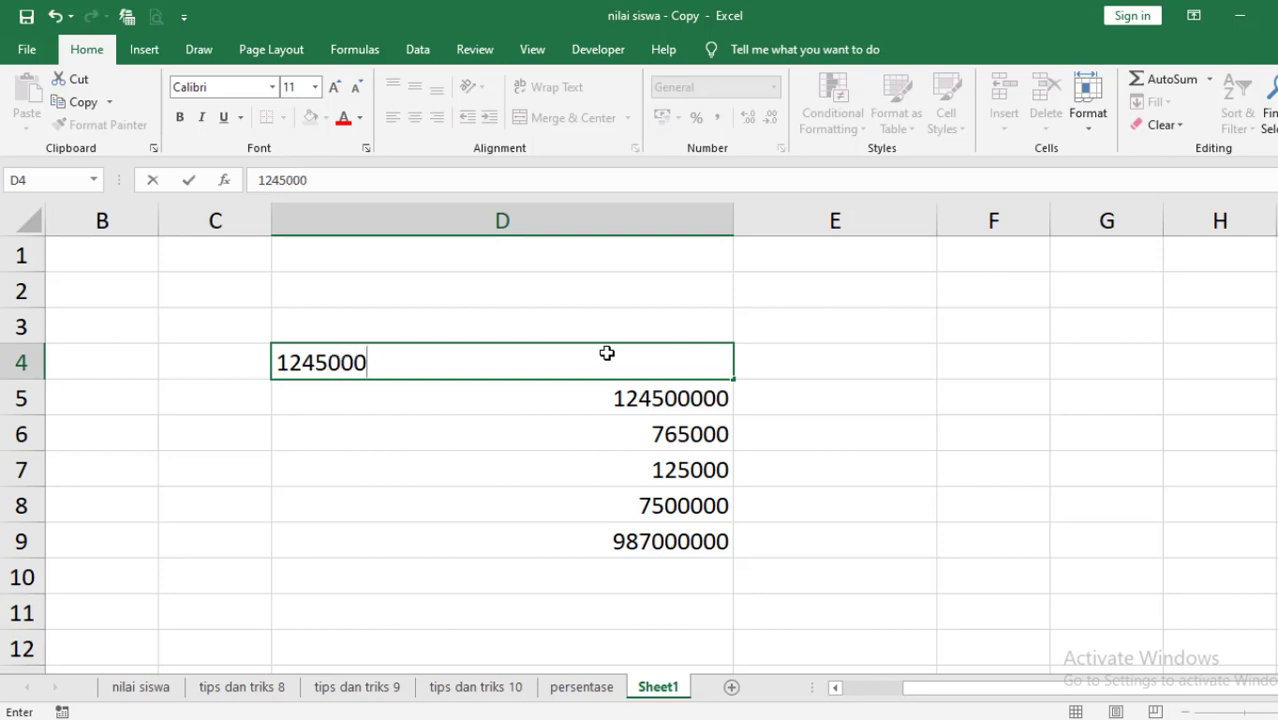
text(0)
key(Return)
click(689, 366)
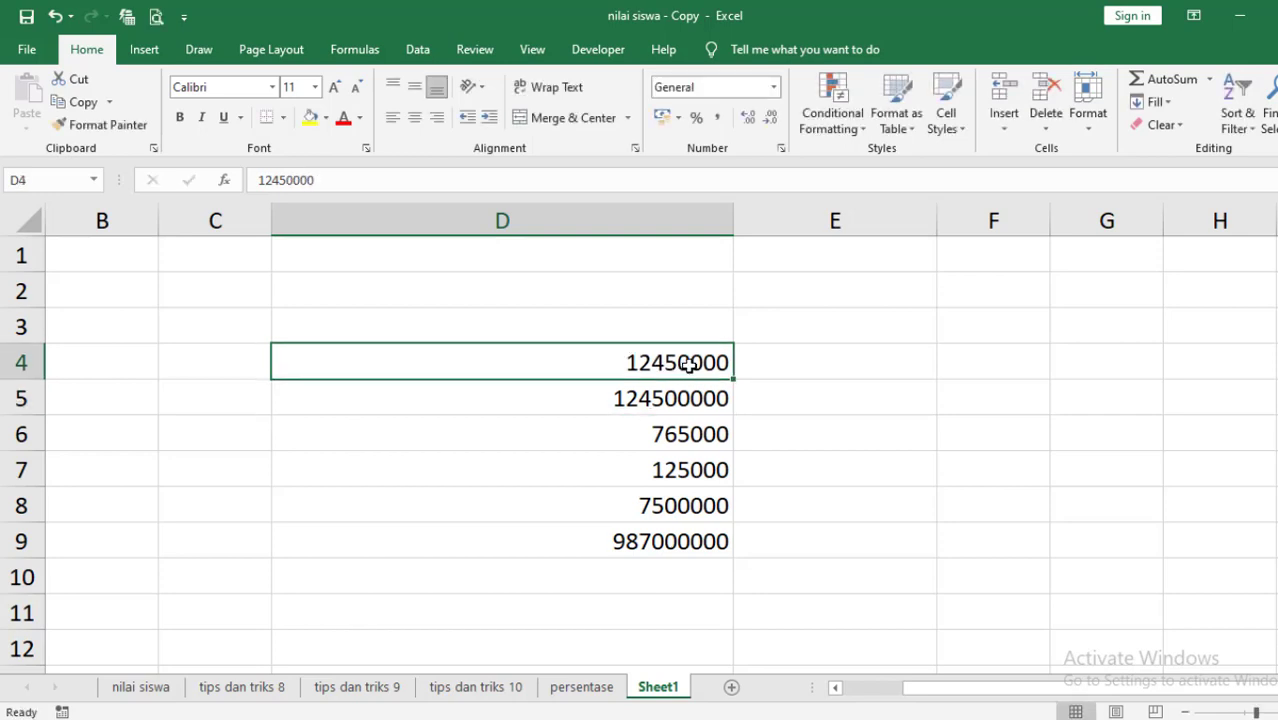
key(Delete)
click(742, 403)
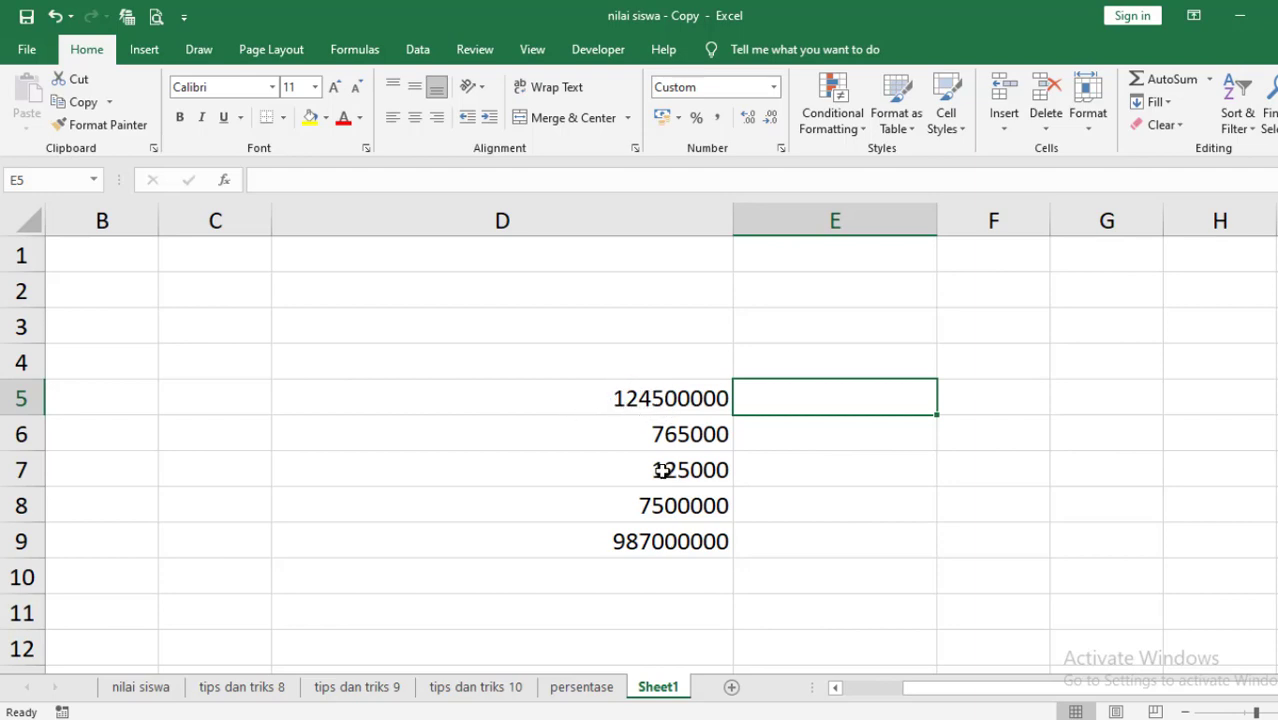
Step: Enter 1245e5 in E5 so it stores 124500000, displayed as 124.500.000
text(12)
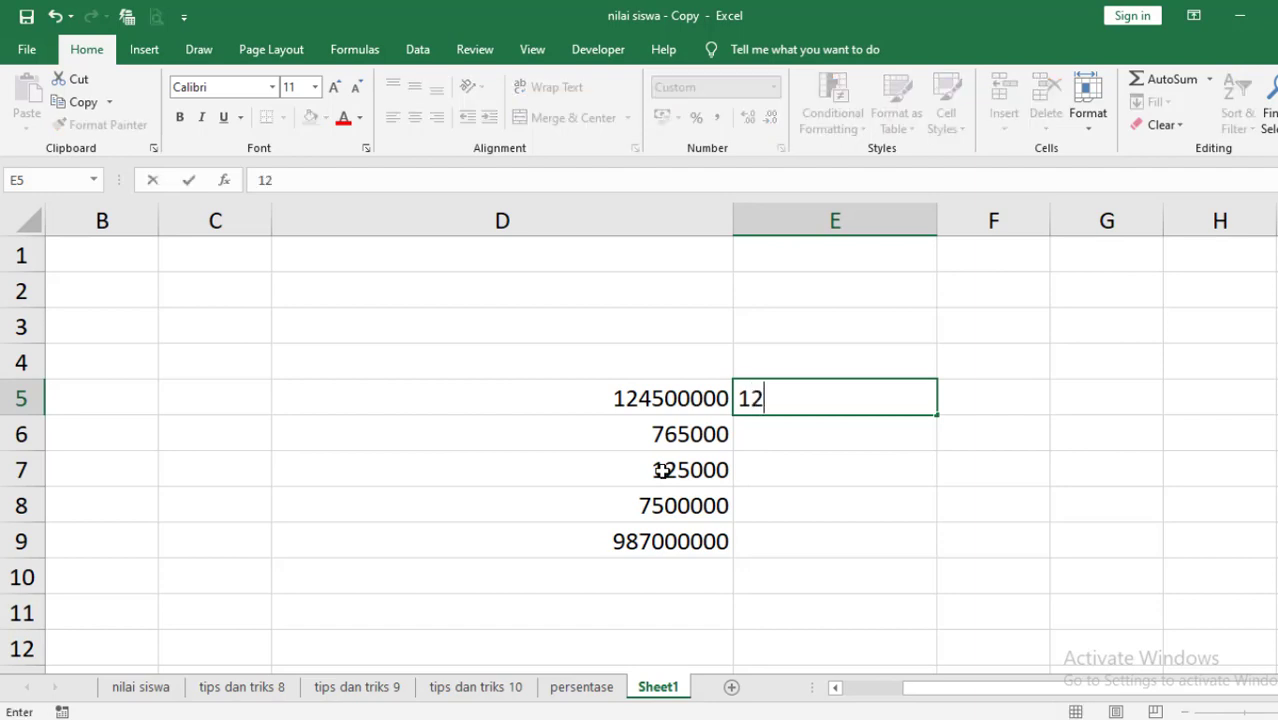
text(45)
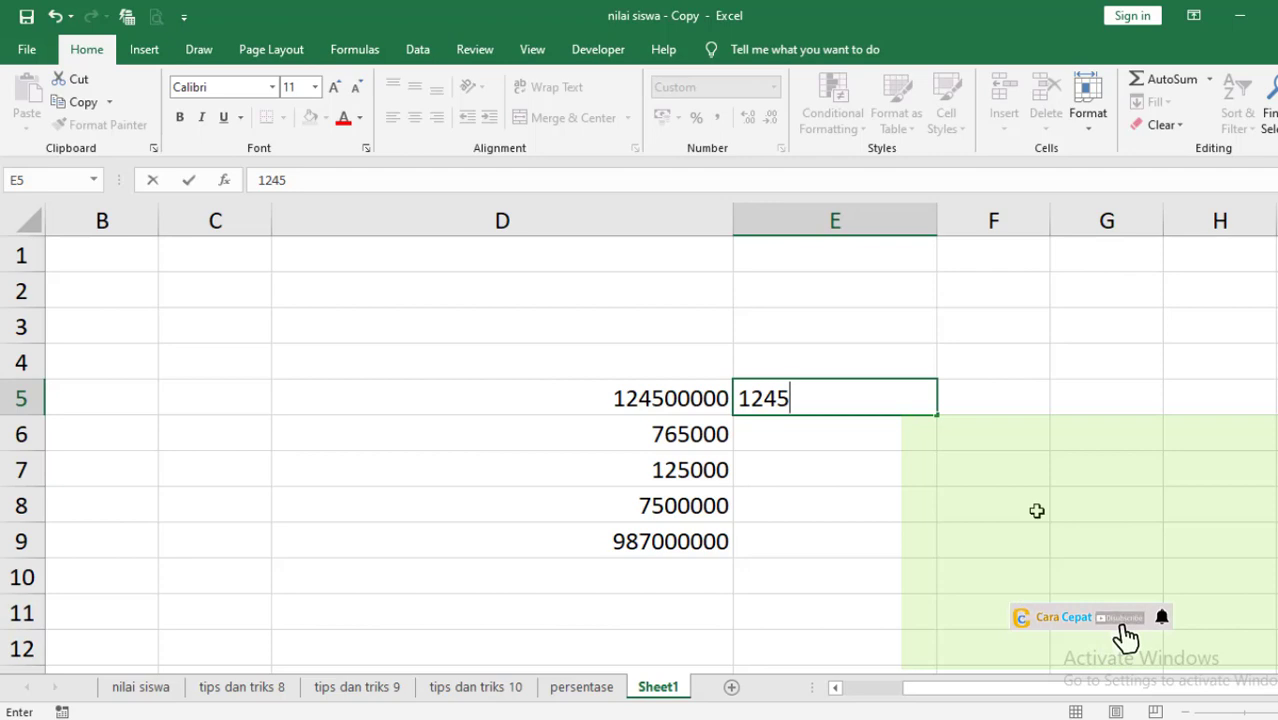
text(e)
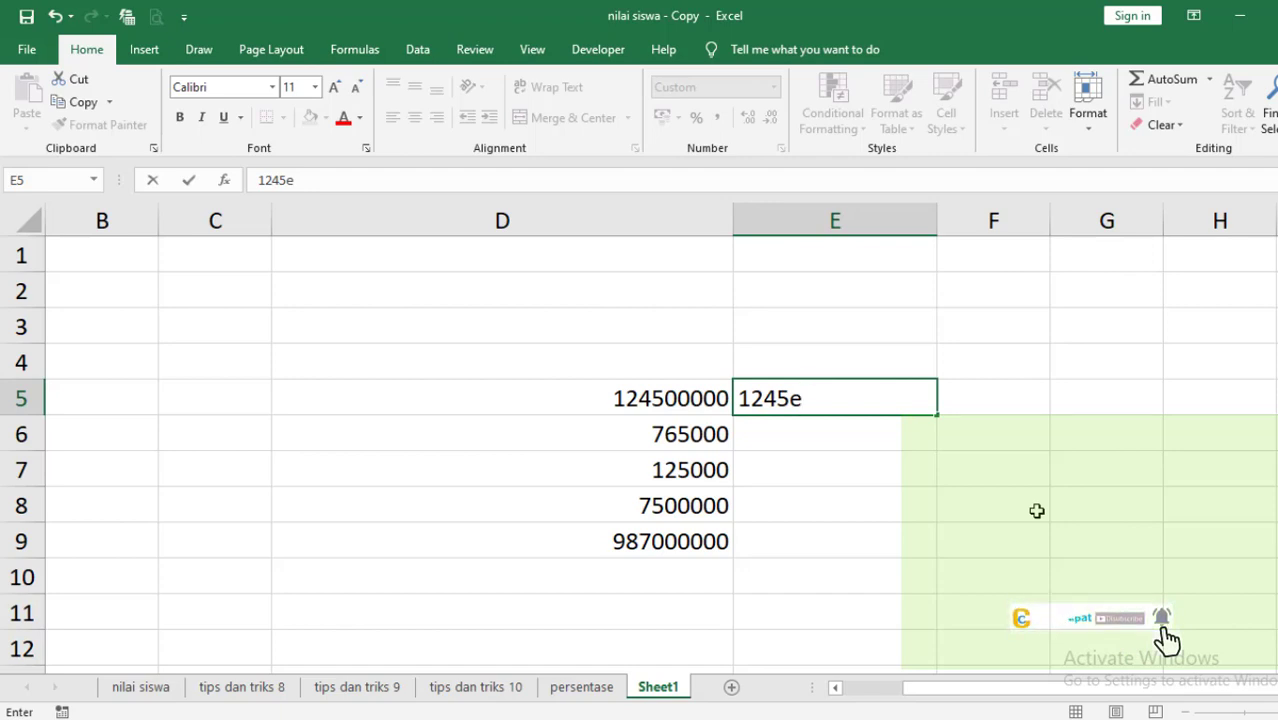
text(5)
key(Return)
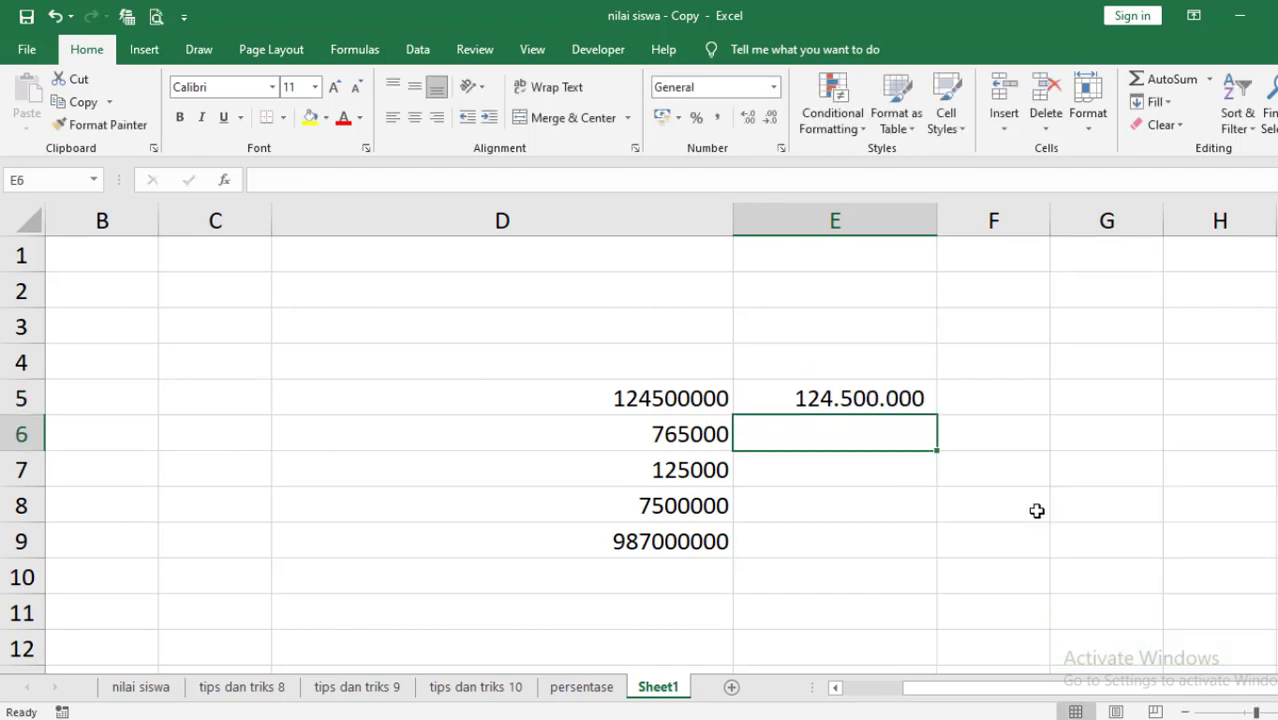
click(876, 392)
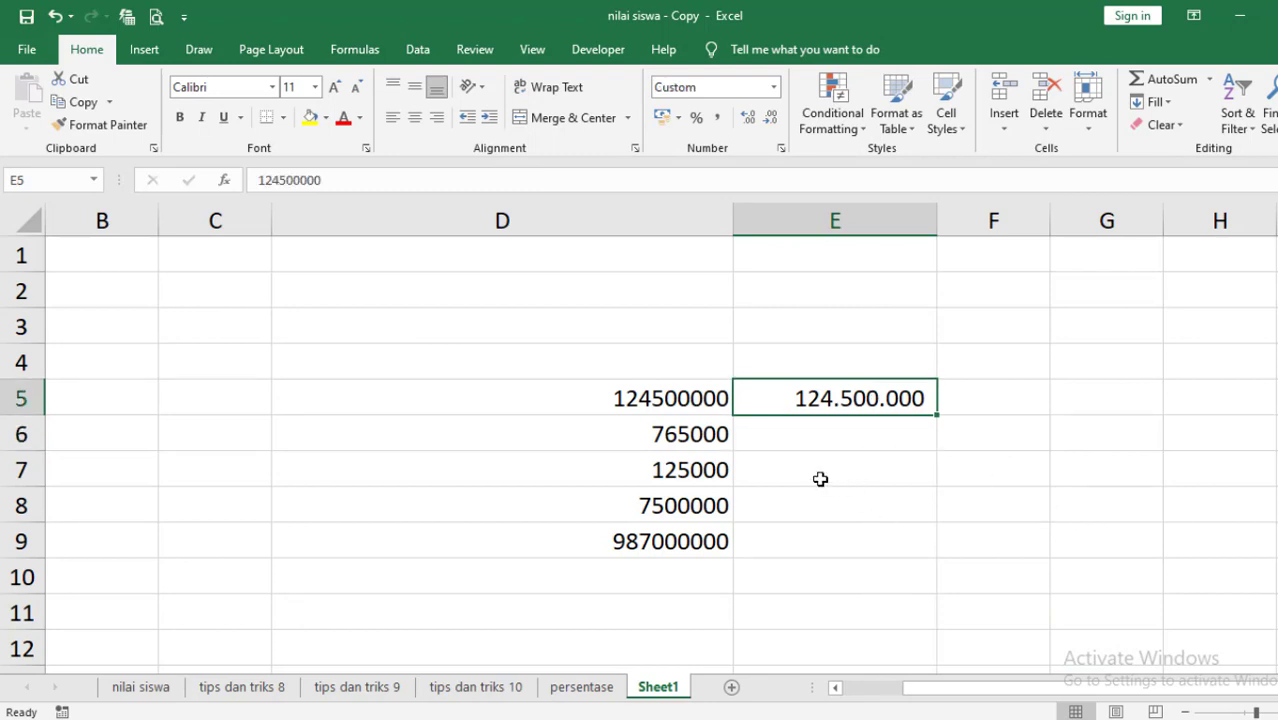
Step: Enter 765e3 in E6 so it stores 765000
click(822, 436)
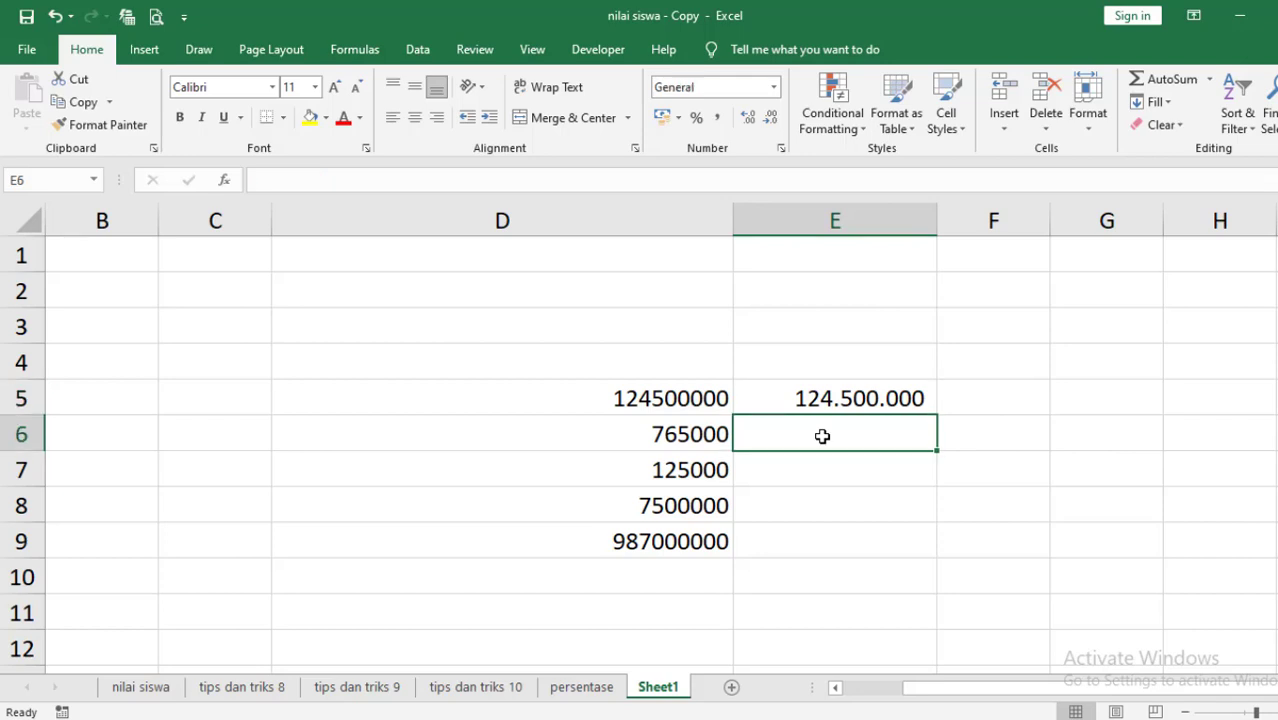
text(765)
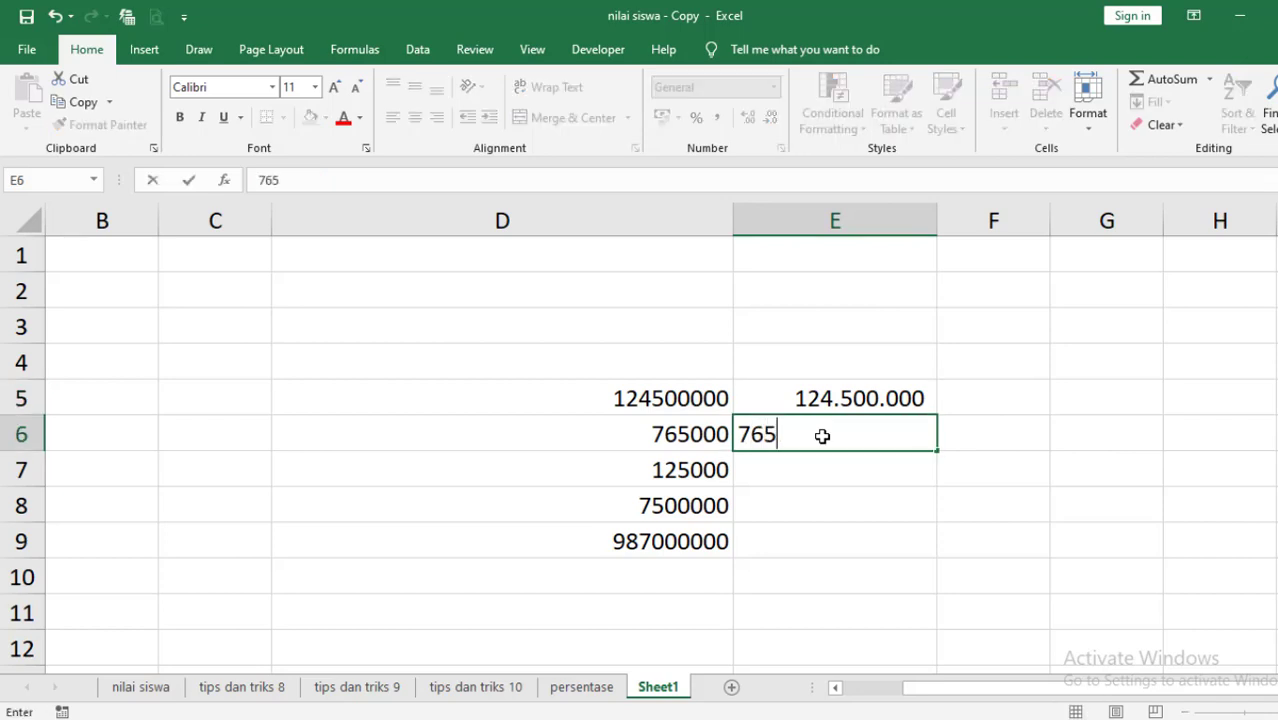
text(e)
text(3)
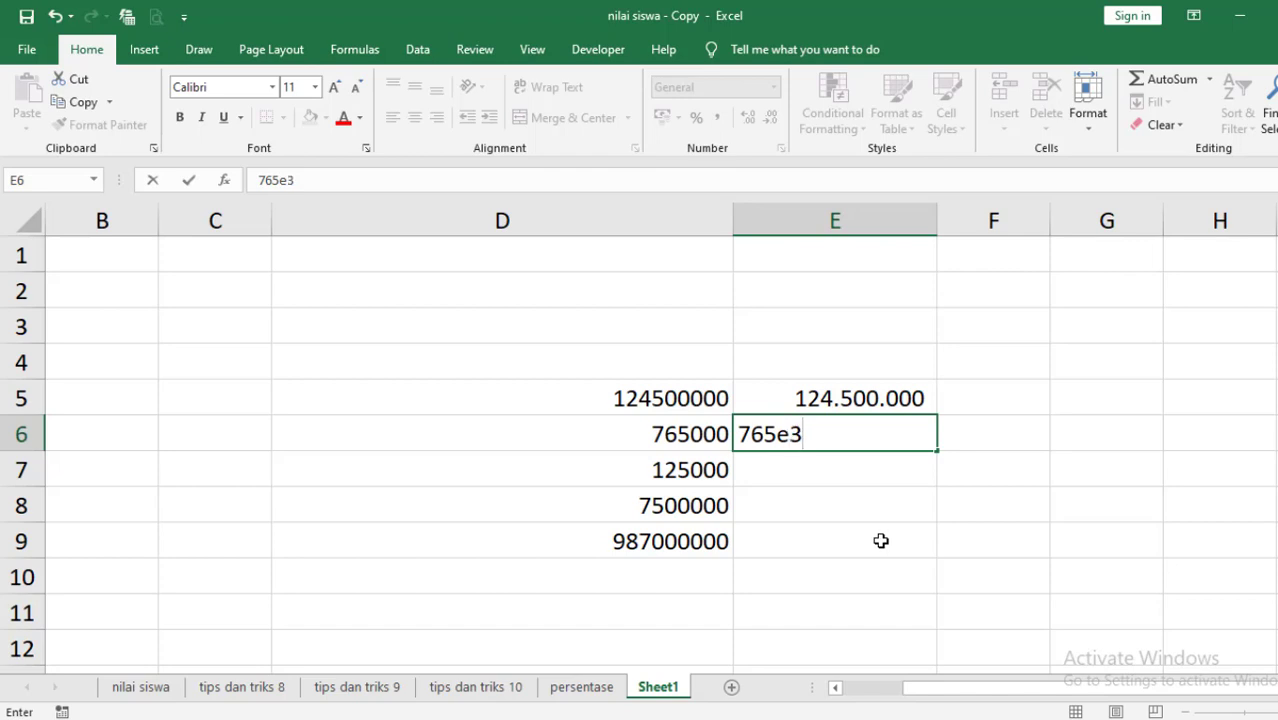
key(Return)
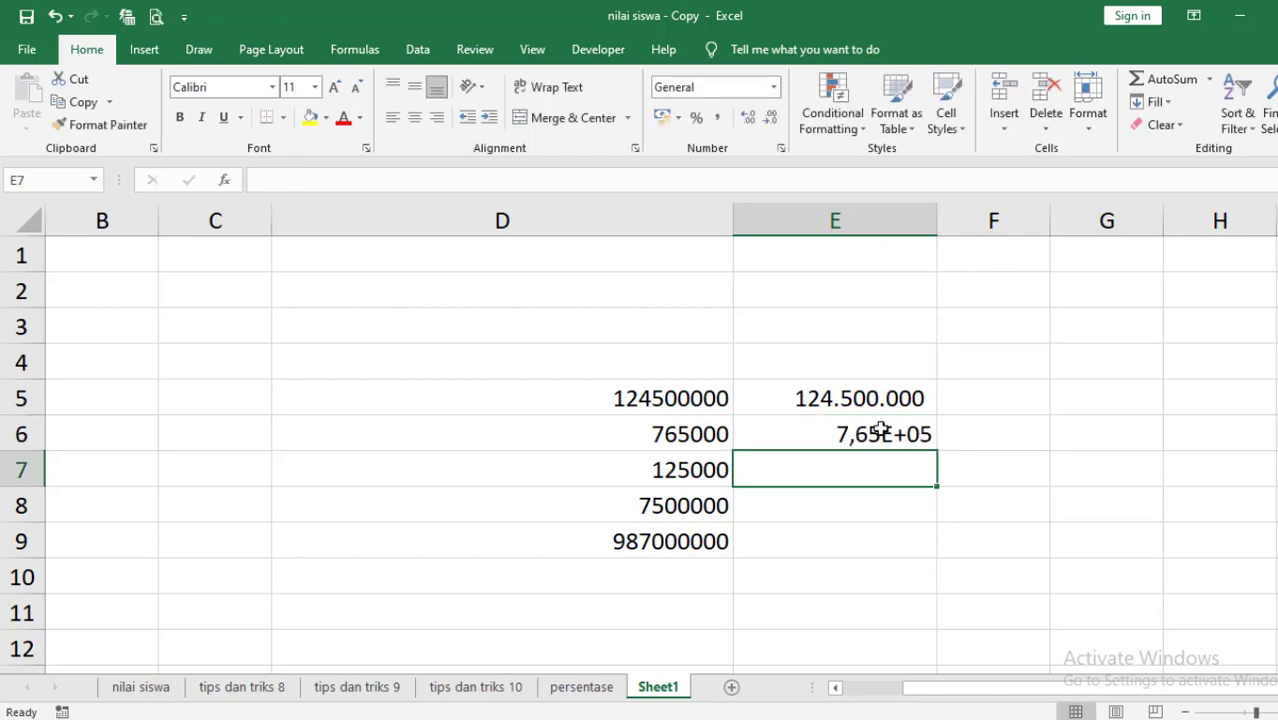
click(880, 430)
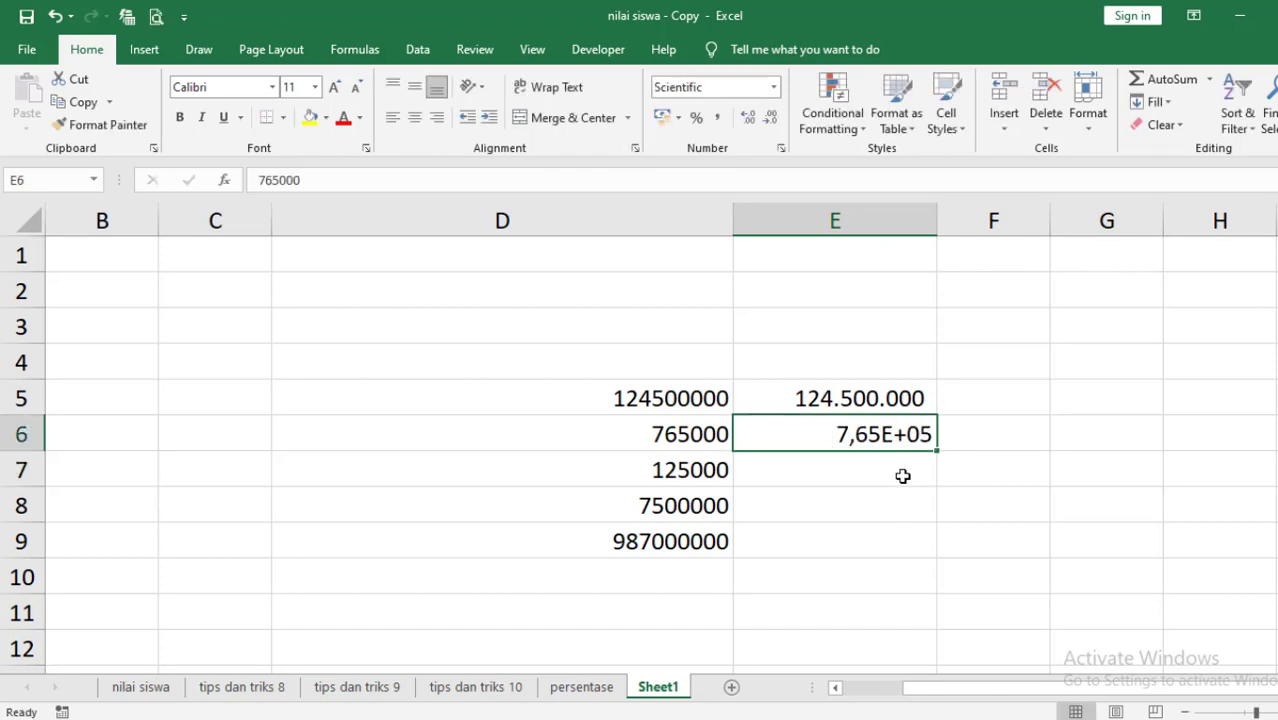
Step: Give E6:E9 Comma Style with no decimal places, so E6 shows 765.000
drag(897, 434, 898, 543)
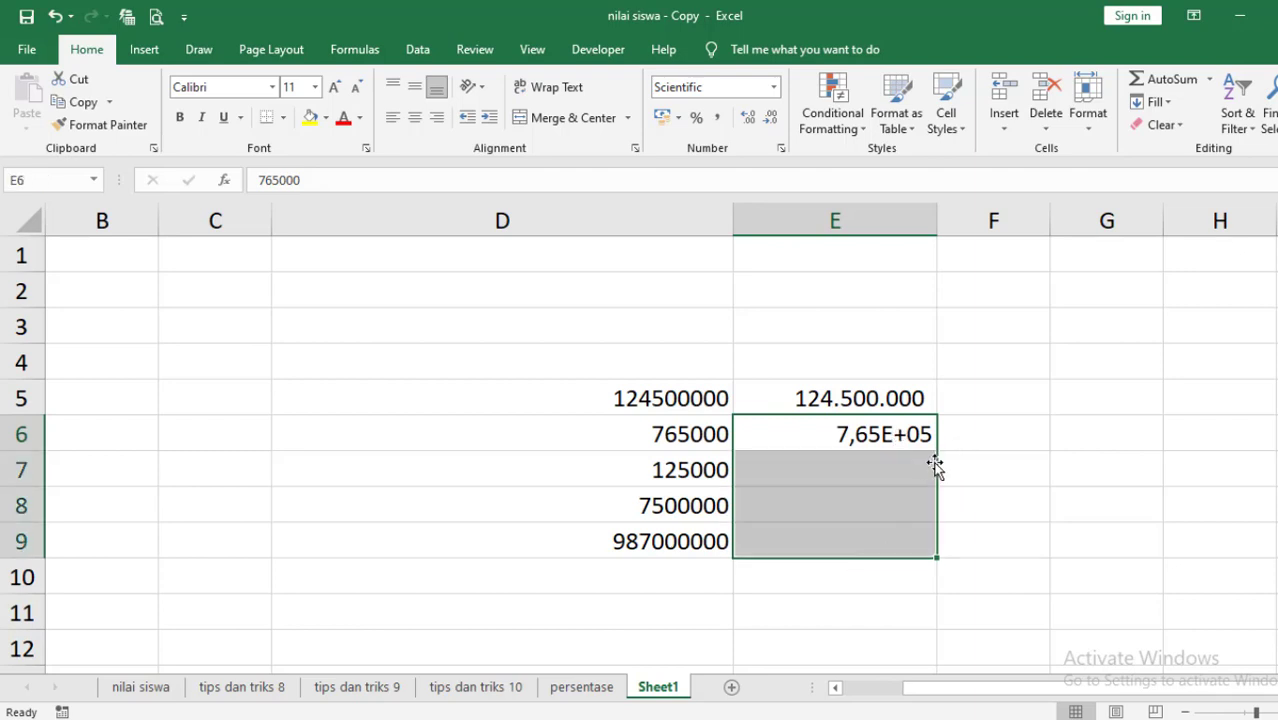
click(720, 117)
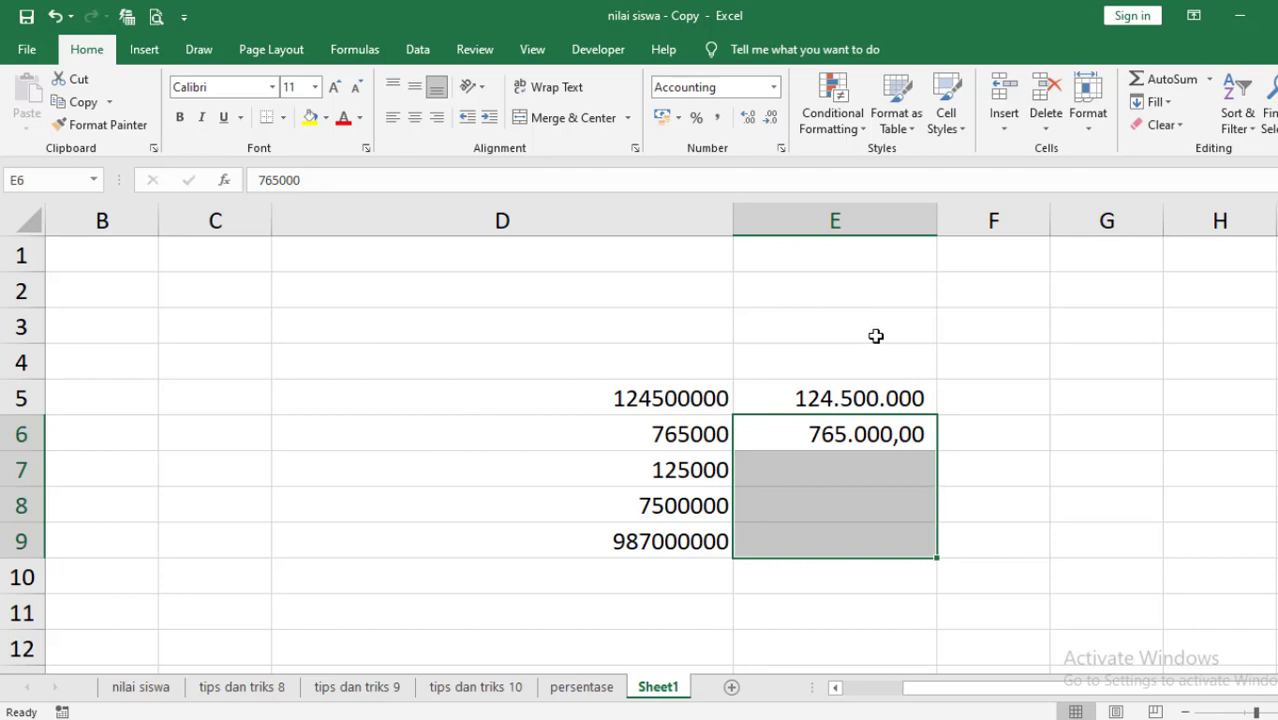
click(772, 120)
click(772, 120)
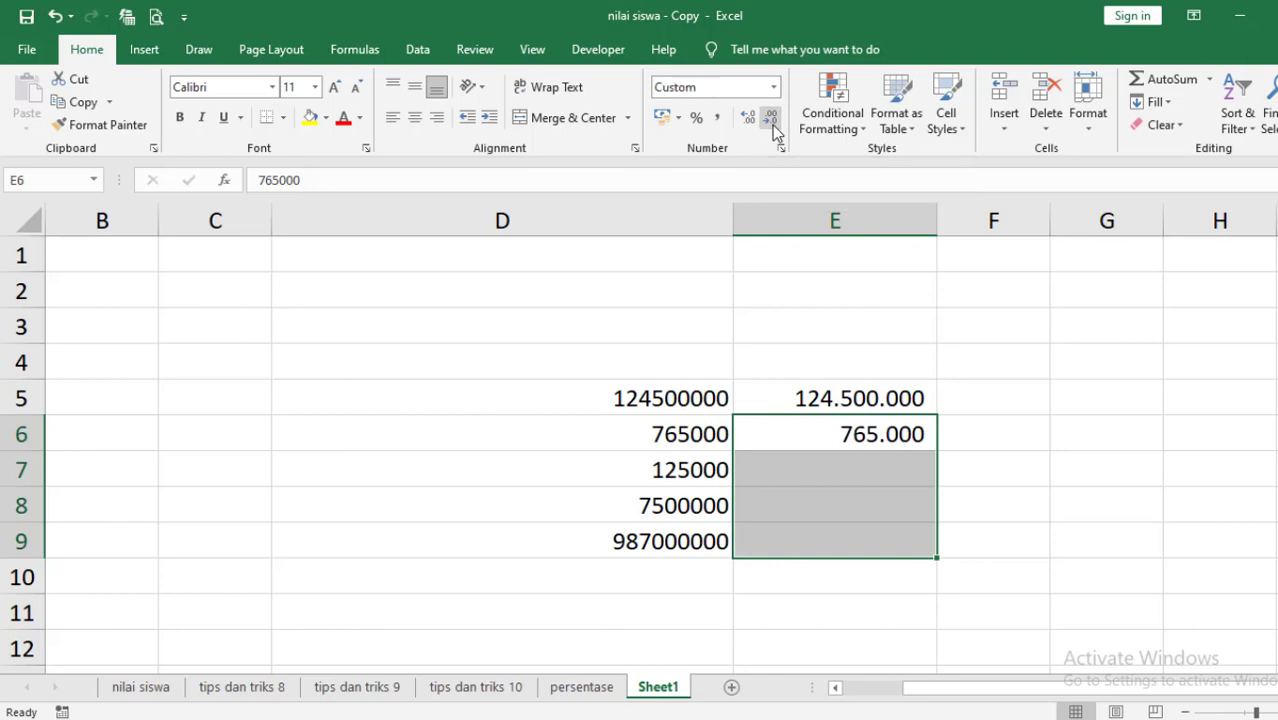
click(1093, 425)
click(882, 474)
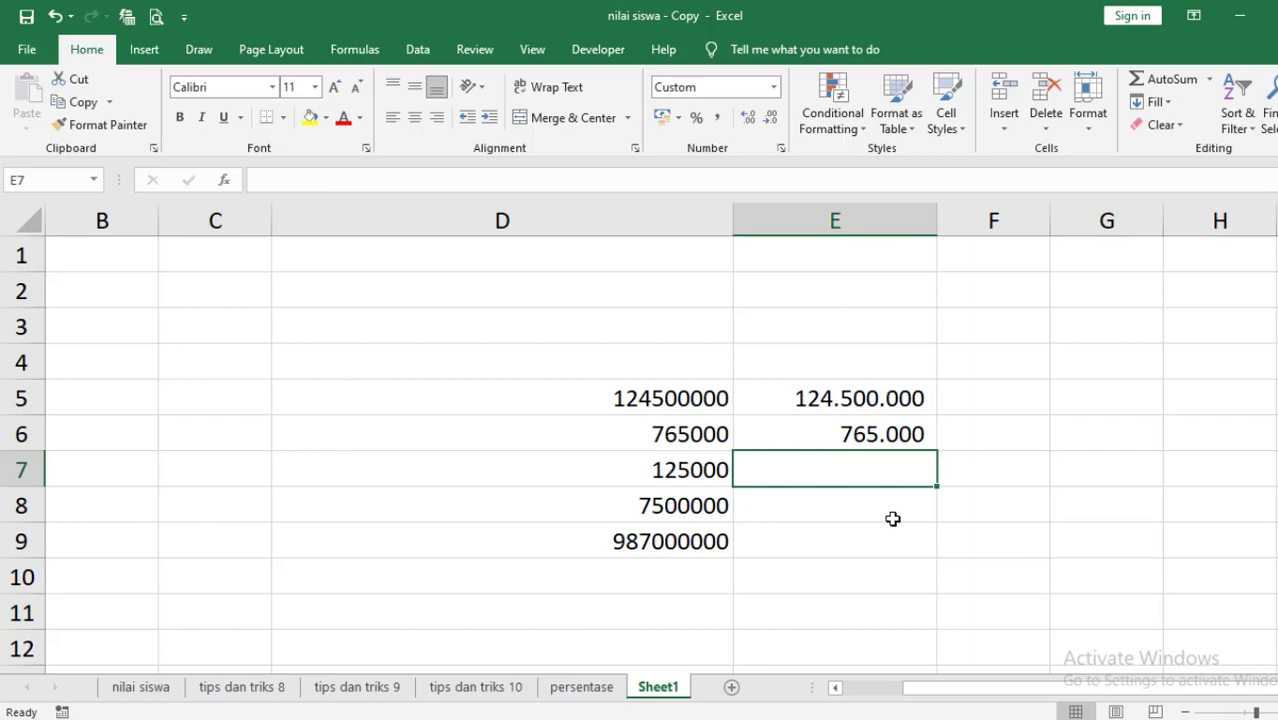
Step: Enter 125e3, 75e5 and 987e6 in E7:E9, giving 125.000, 7.500.000 and 987.000.000
text(125)
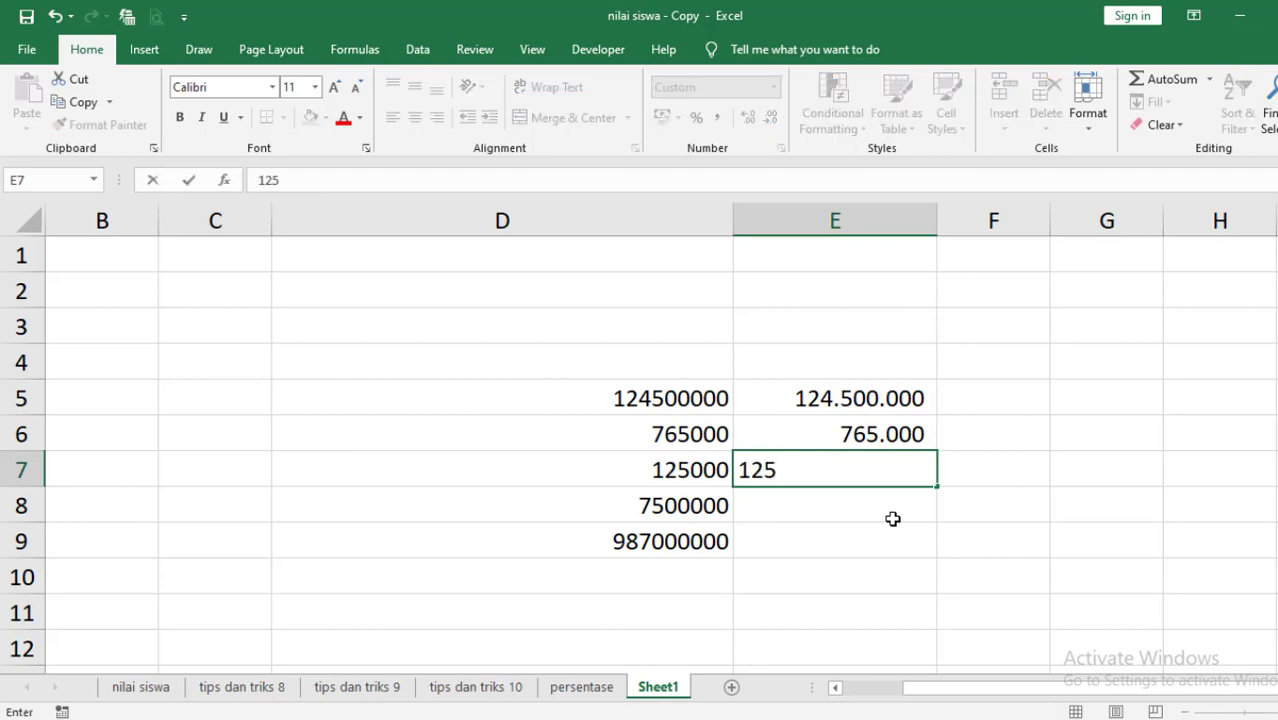
text(e)
text(3)
key(Return)
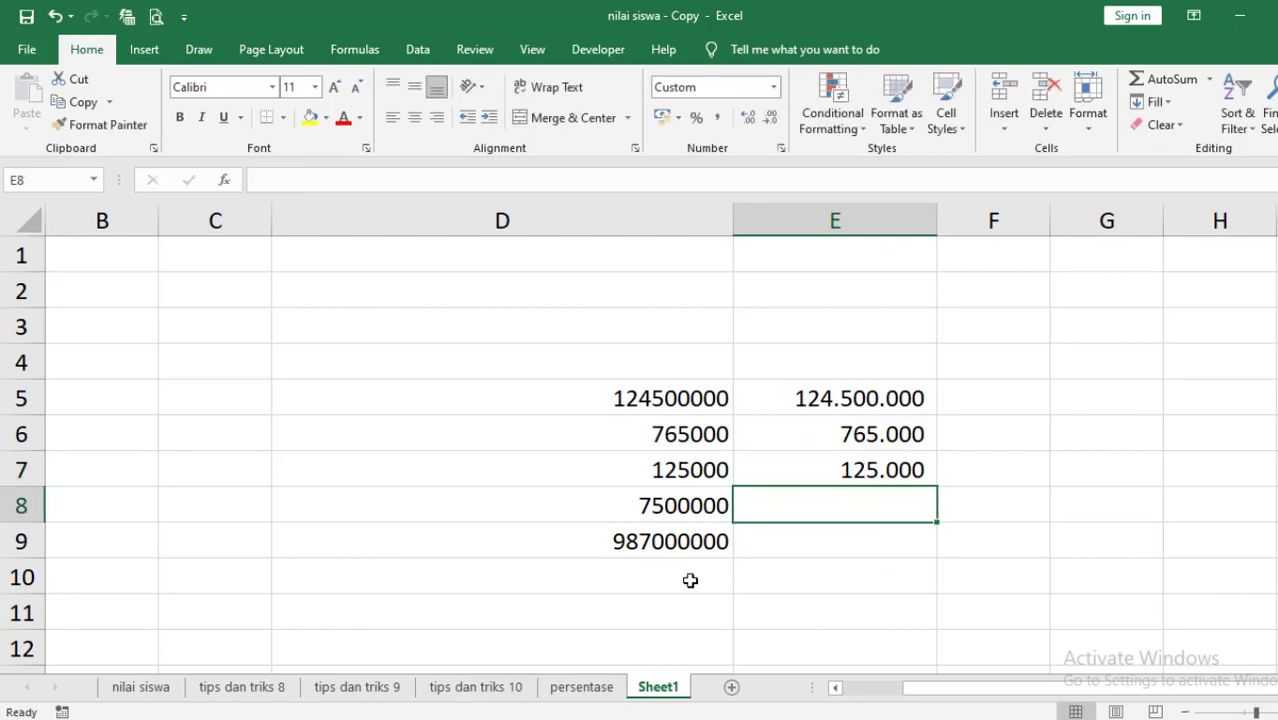
text(75)
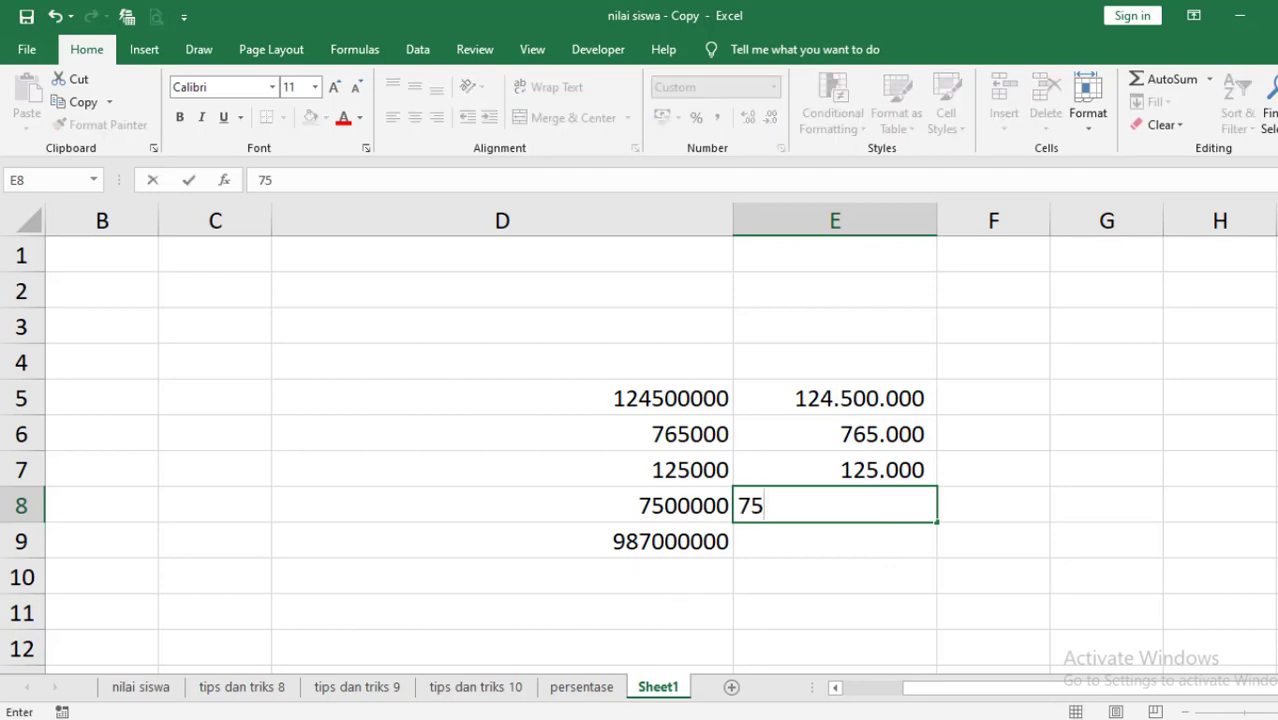
text(e5)
key(Return)
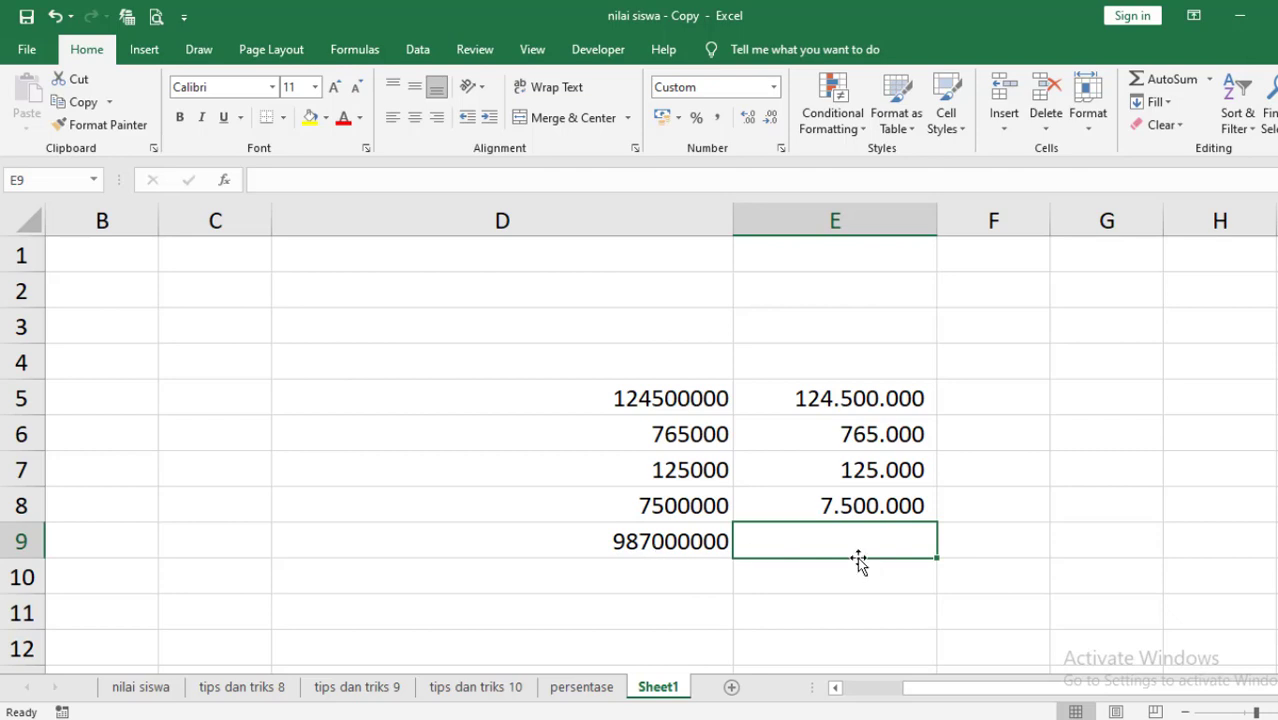
text(987)
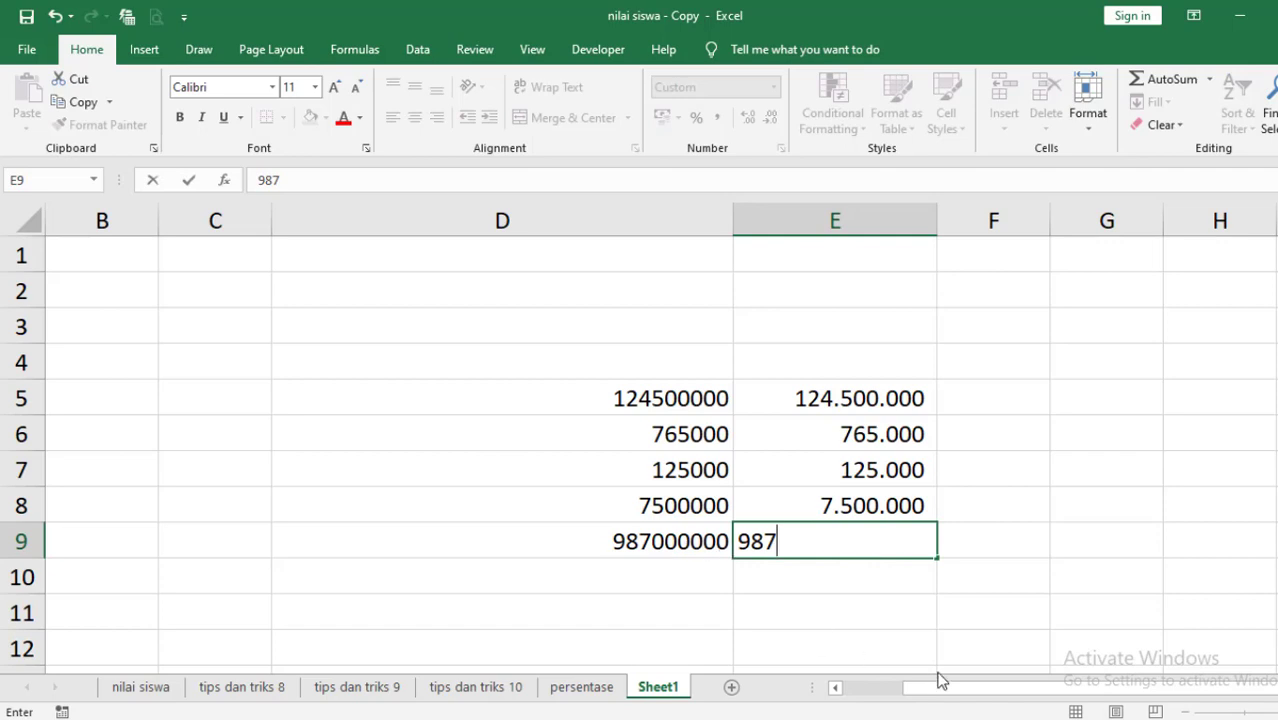
text(e6)
key(Return)
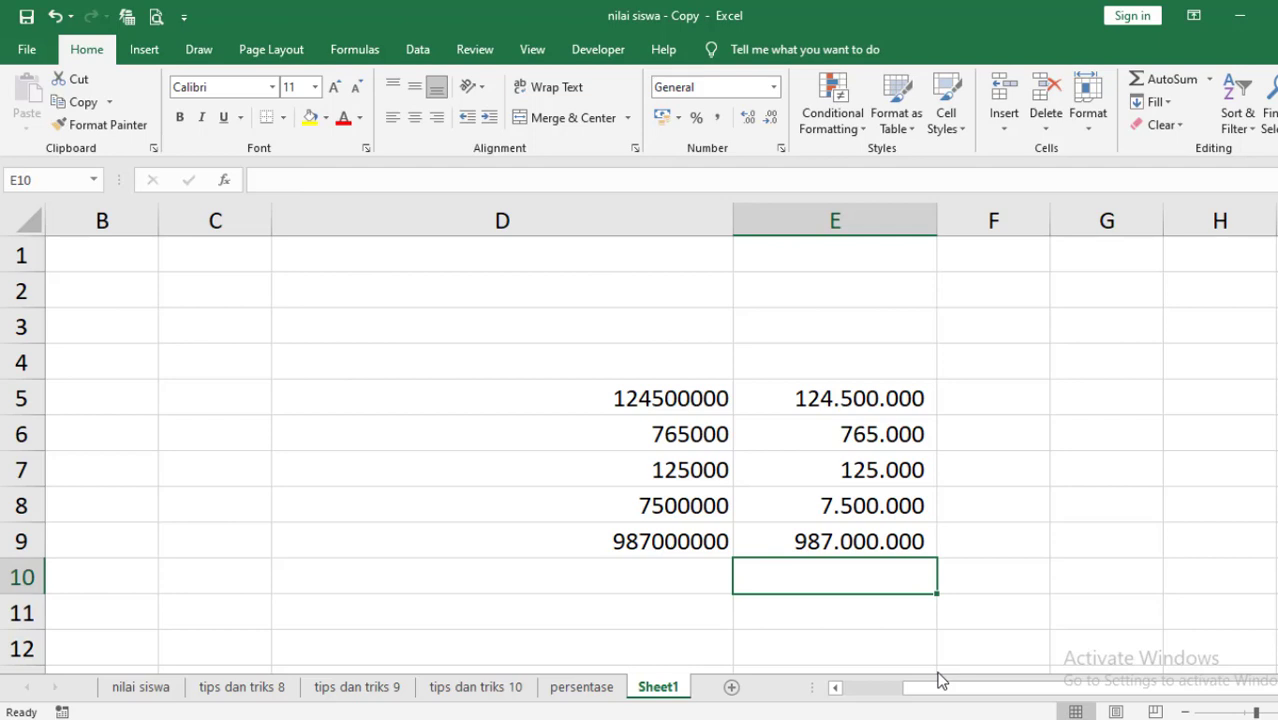